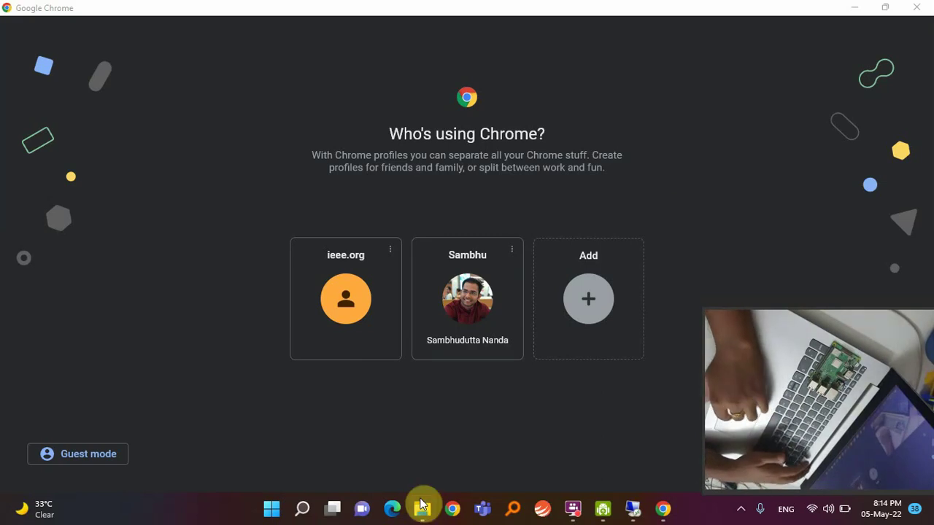
Close the separate File Explorer window from its taskbar preview thumbnail.
mouse_move(421, 504)
left_click(482, 393)
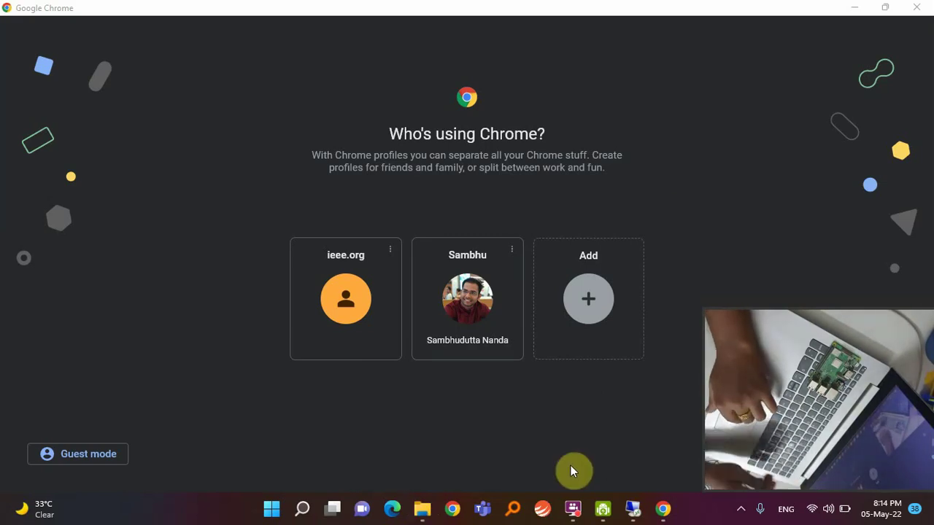
Launch balenaEtcher by searching 'bale' from the Windows Start search.
key("super")
type("bale")
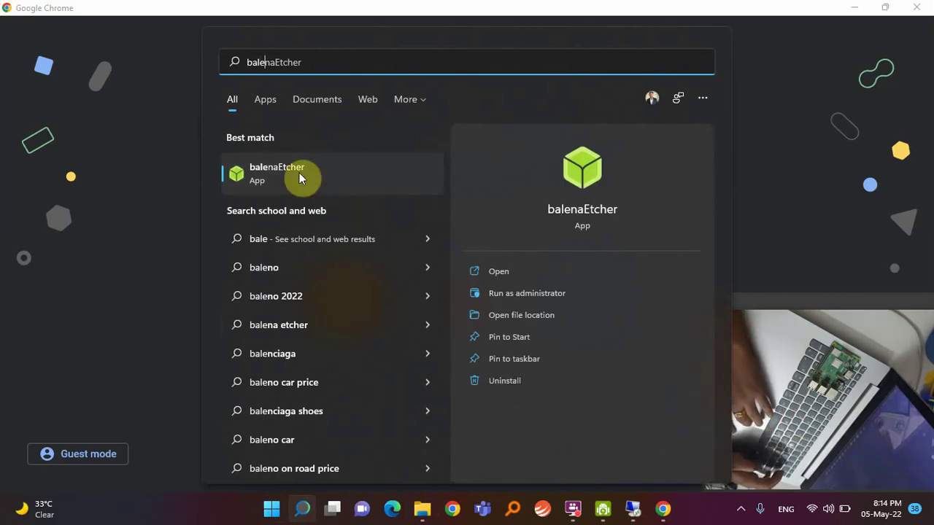
left_click(299, 173)
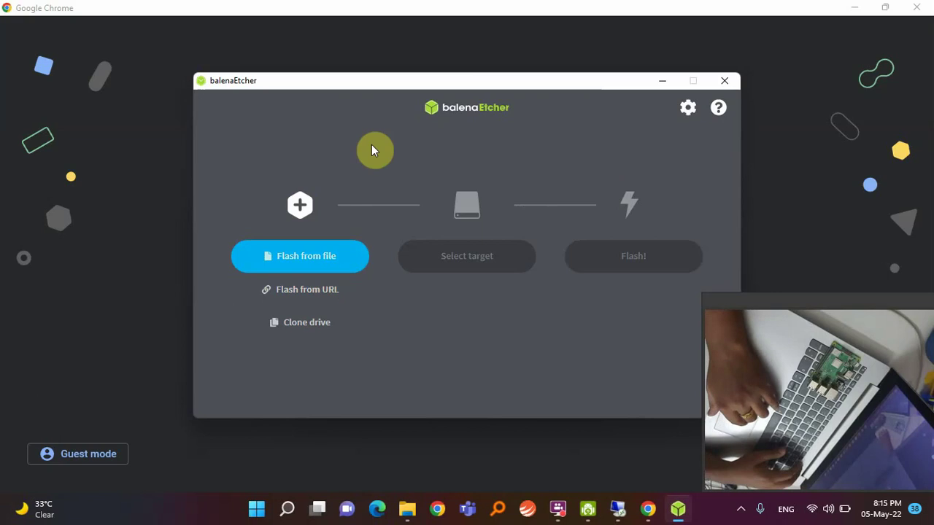
Load 2021-03-04-raspios-buster-armhf.zip from the raspberryp folder as the image to flash.
left_click(335, 266)
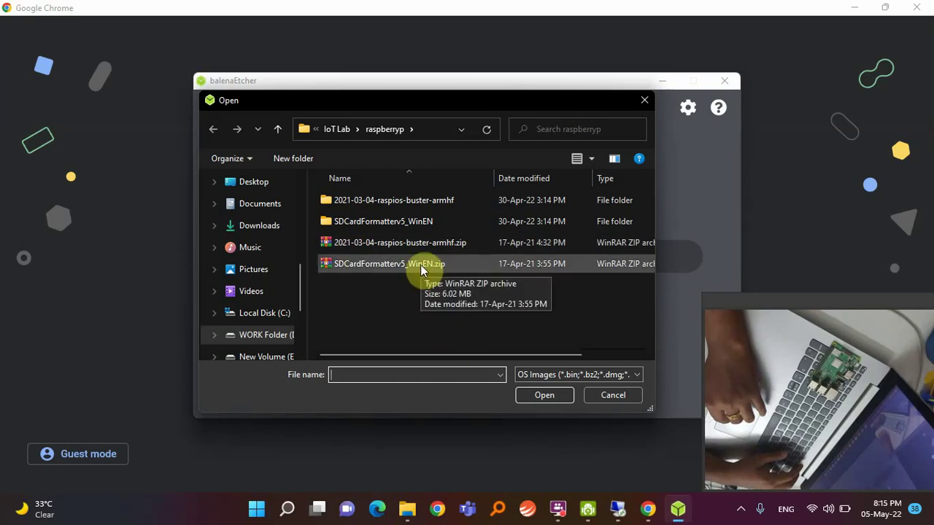
left_click(608, 395)
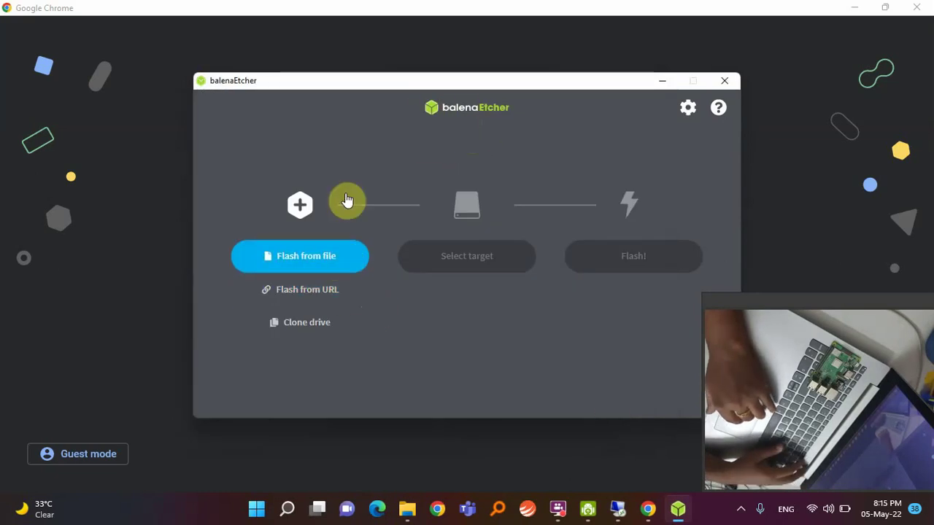
left_click(307, 264)
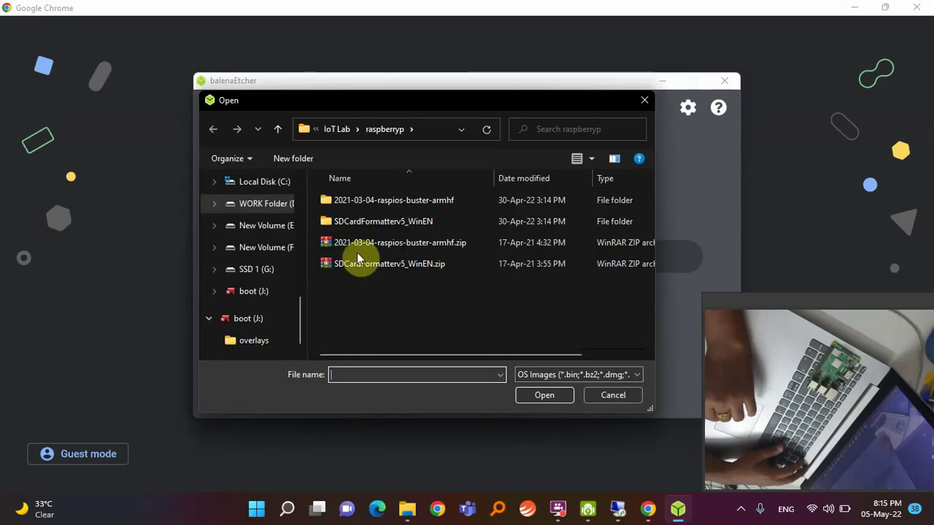
left_click(377, 248)
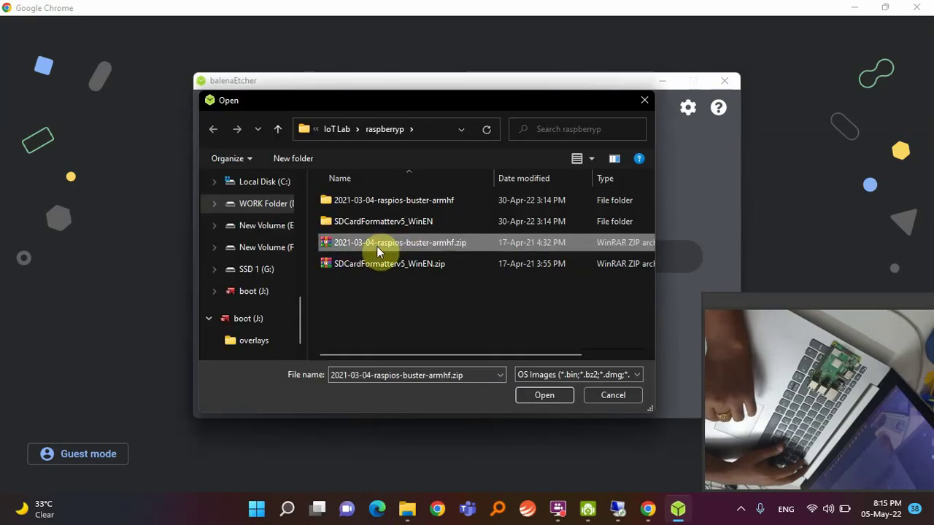
left_click(547, 395)
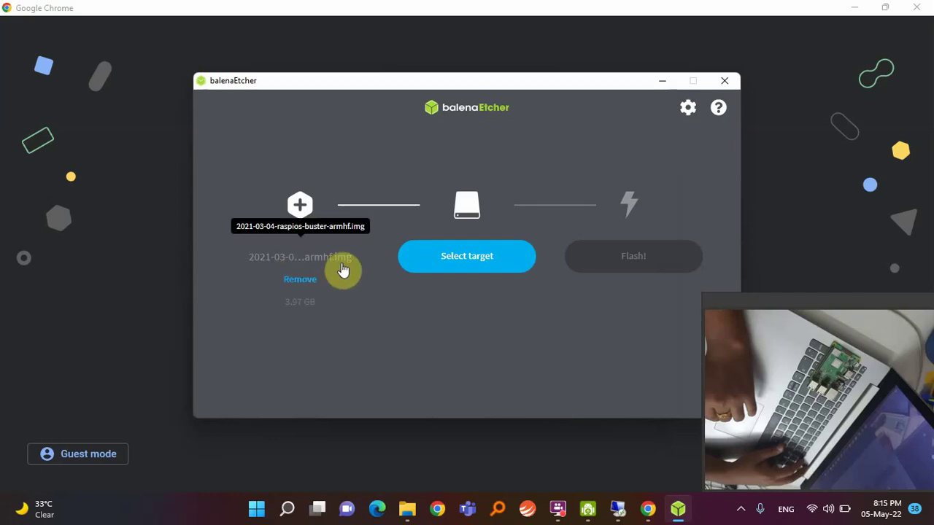
Set the 7.99 GB Generic SD/MMC USB device as the flash target, then close balenaEtcher.
left_click(417, 272)
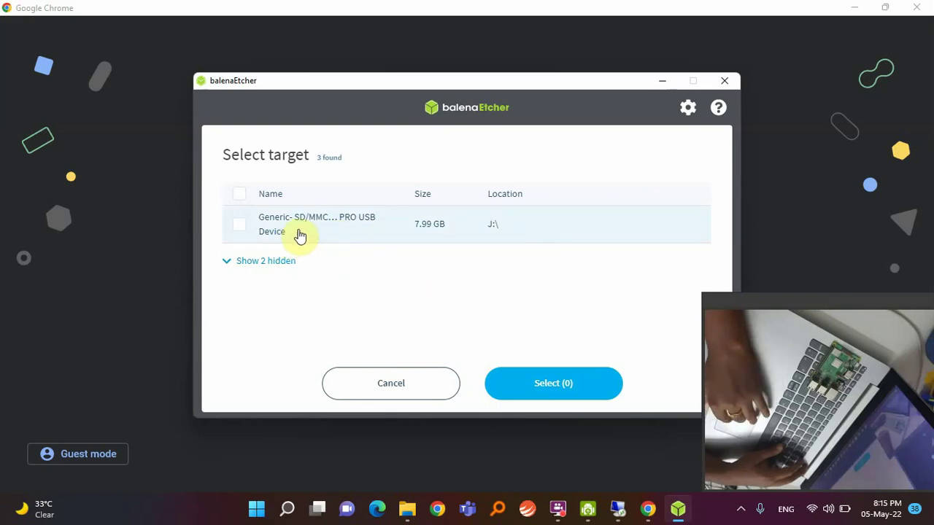
left_click(295, 235)
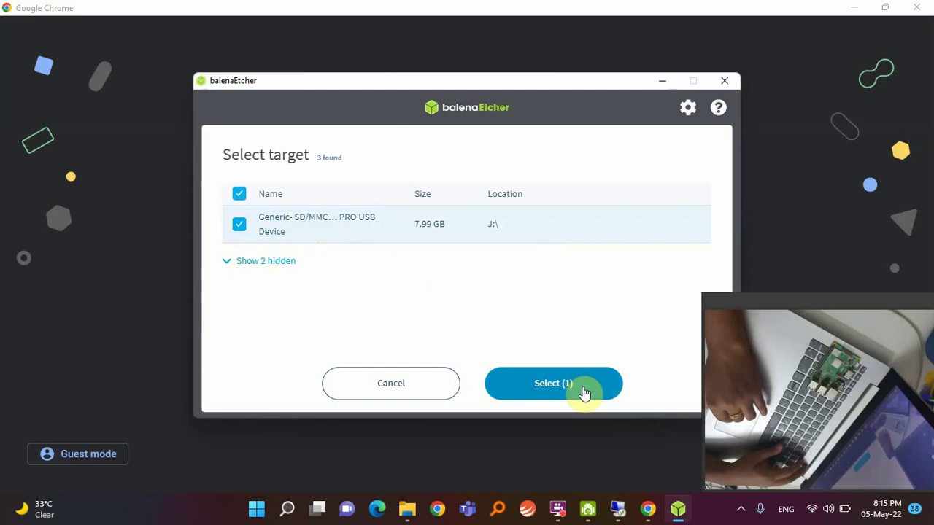
left_click(559, 386)
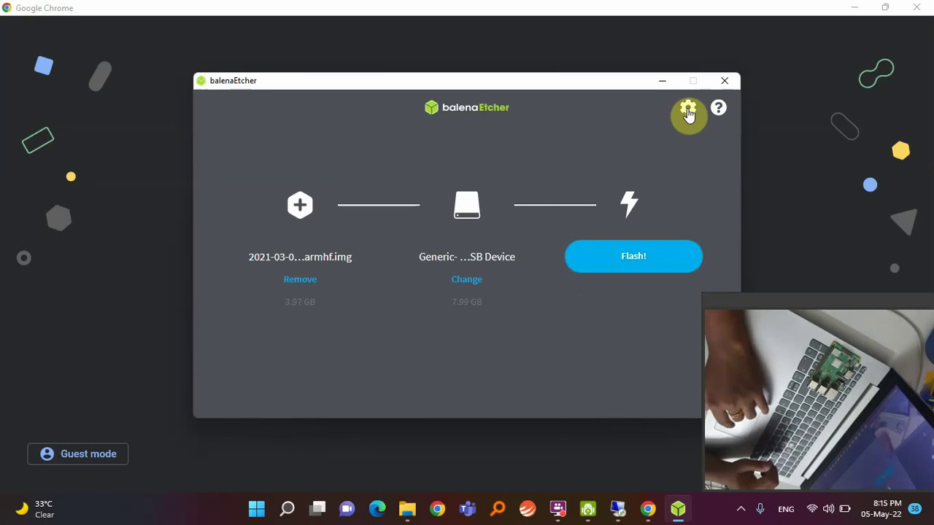
left_click(725, 82)
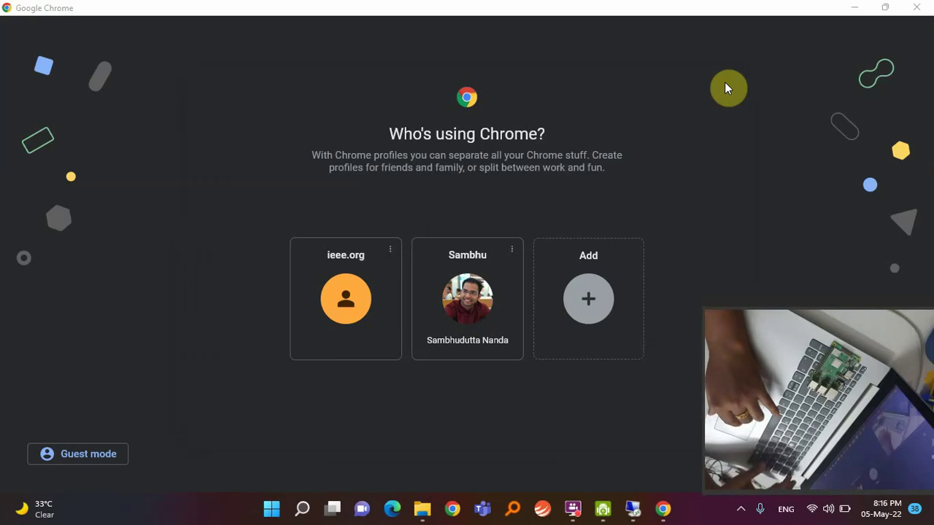
Open the boot (J:) drive from This PC in File Explorer.
key("super+e")
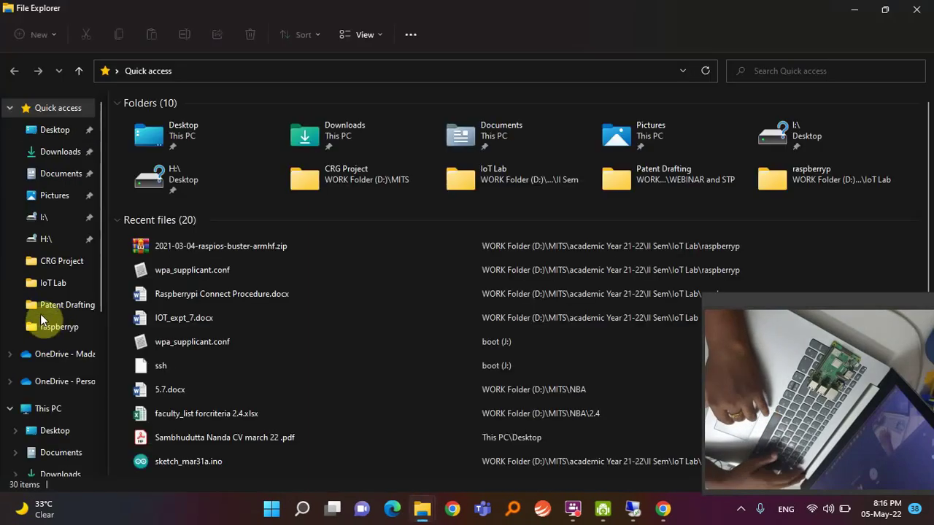
left_click(43, 409)
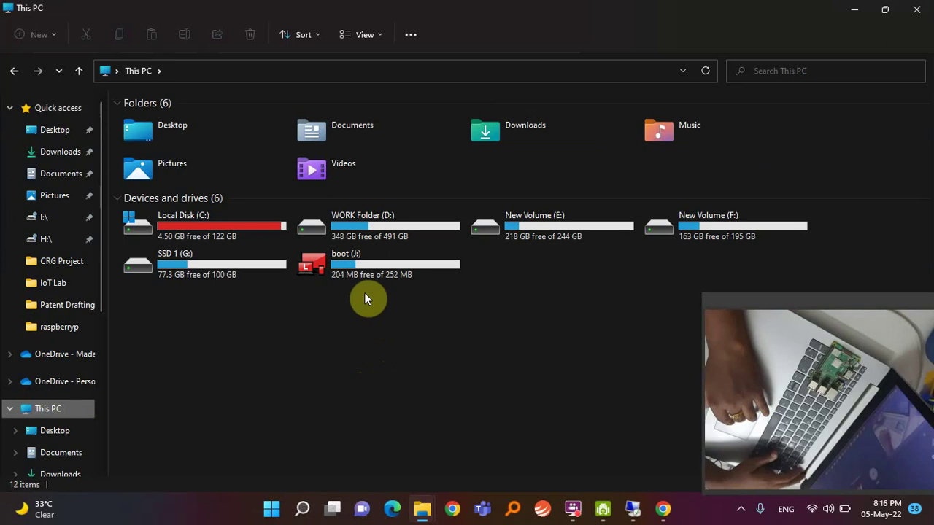
left_click(355, 266)
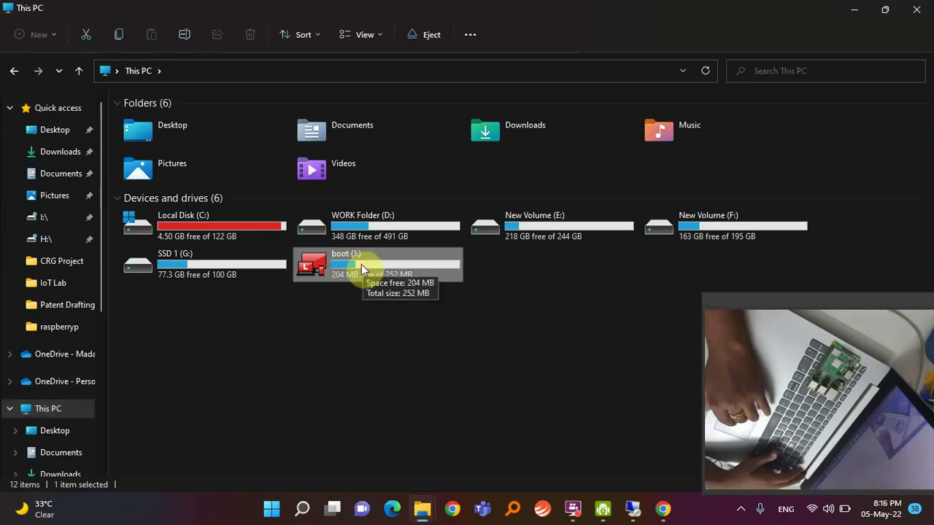
double_click(378, 267)
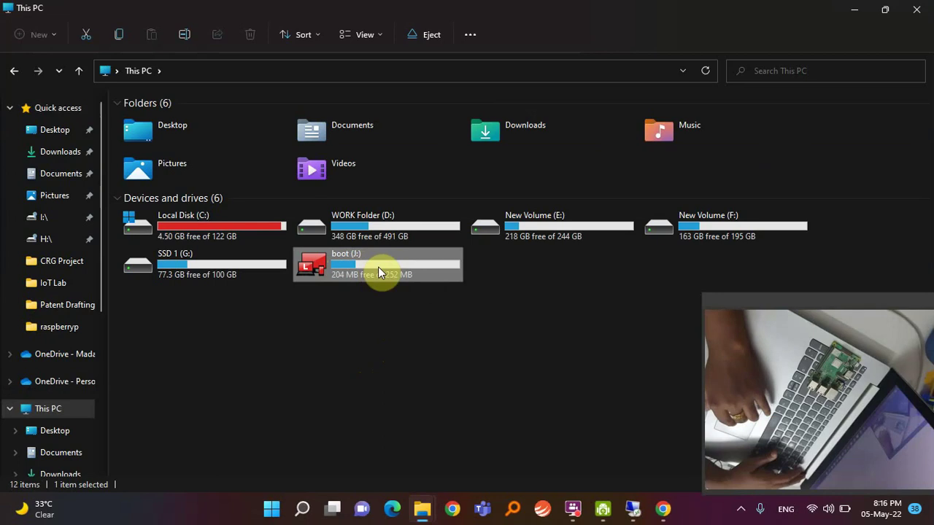
Create a new text document on boot (J:) and rename it to 'ssh' without the .txt extension.
scroll(454, 293, "down", 6)
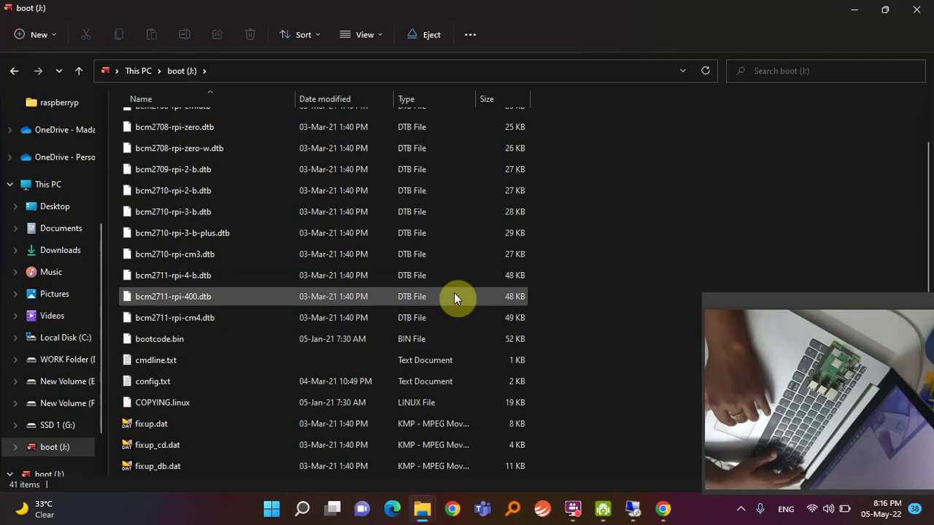
scroll(454, 294, "down", 2)
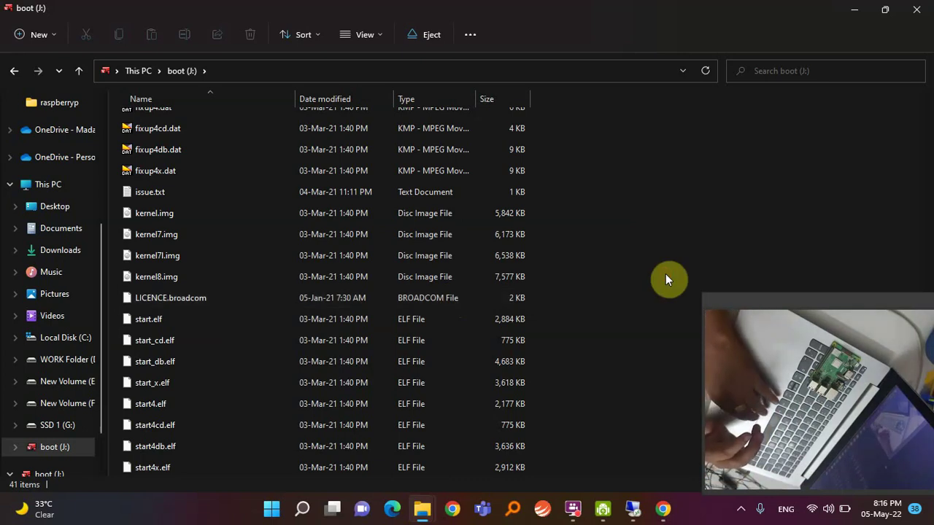
right_click(620, 221)
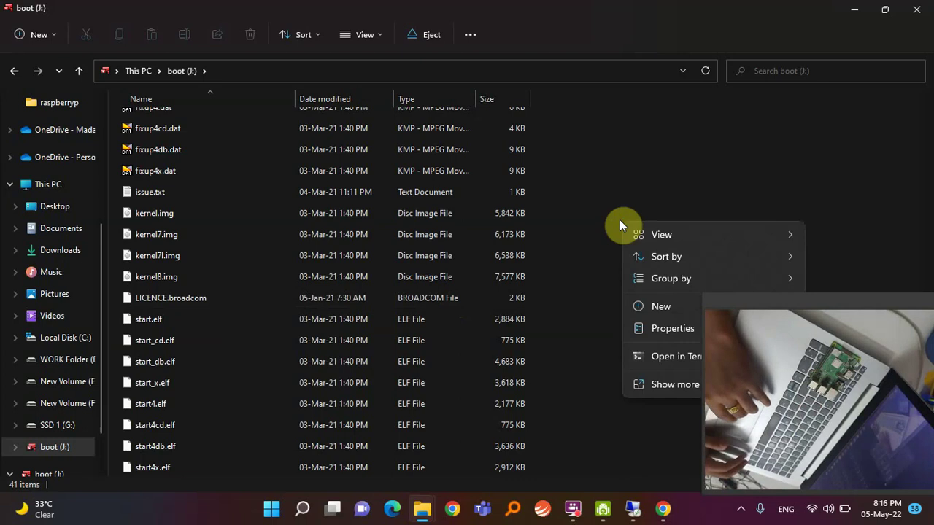
mouse_move(637, 303)
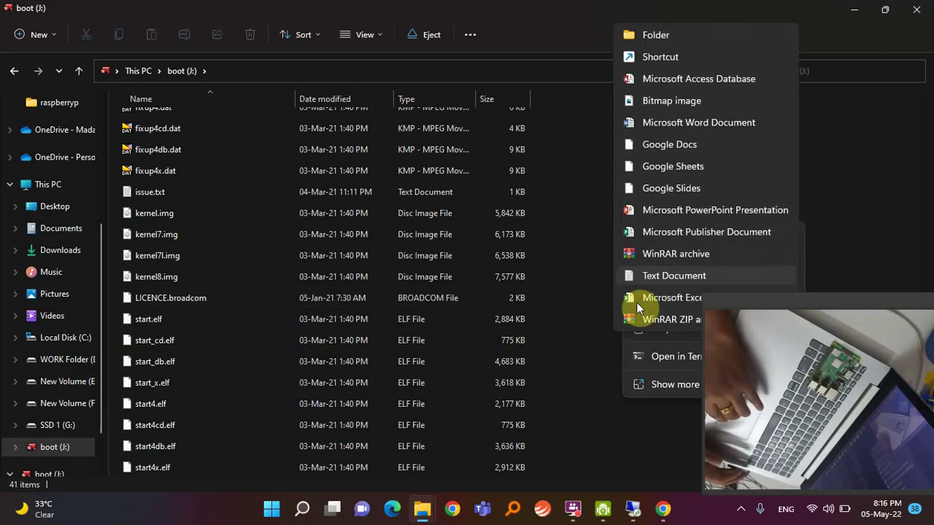
left_click(649, 277)
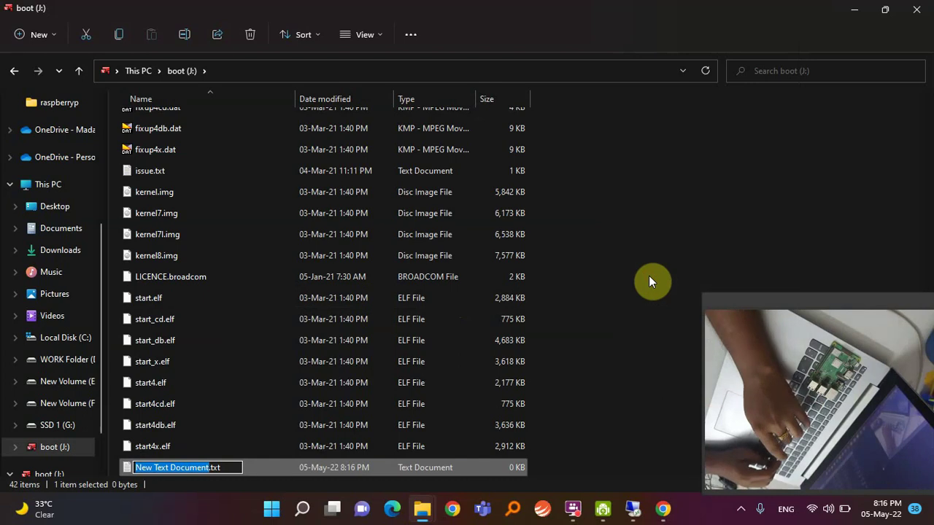
type("ssh")
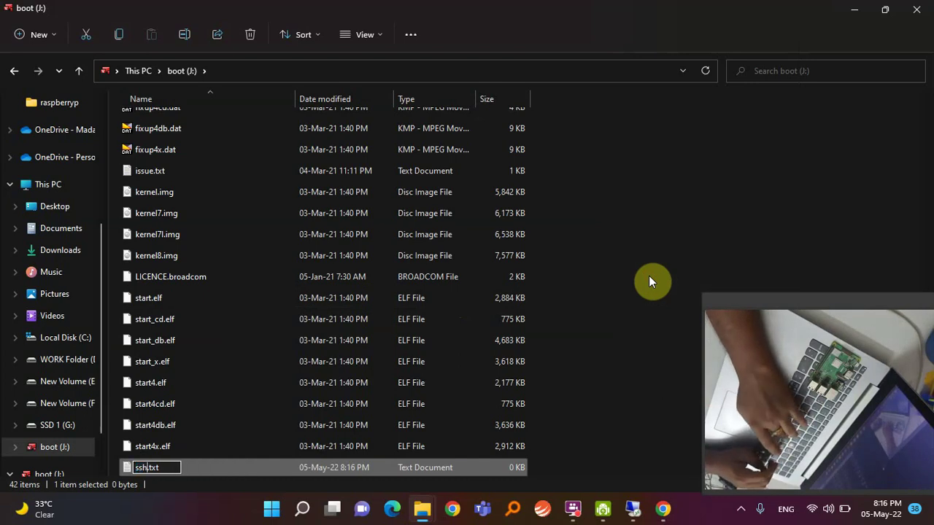
key("Delete")
key("Delete")
key("Delete")
key("Delete")
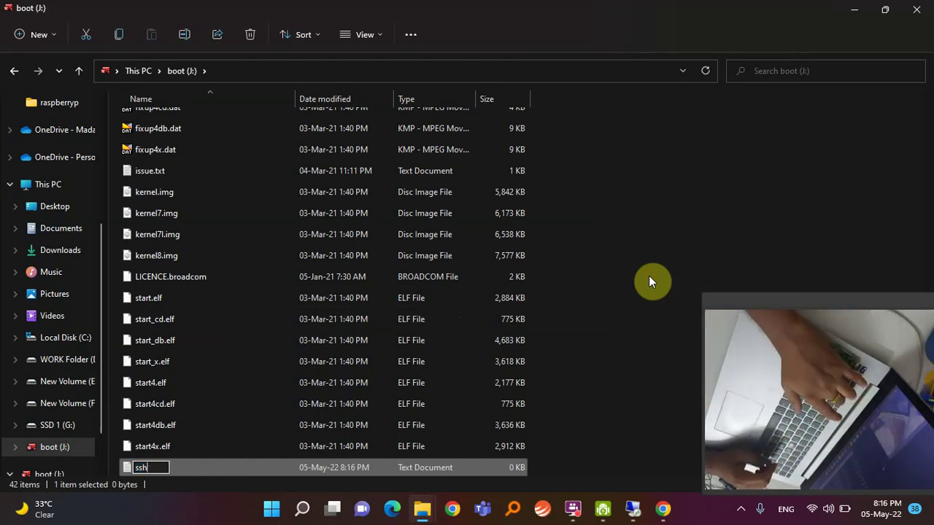
key("Return")
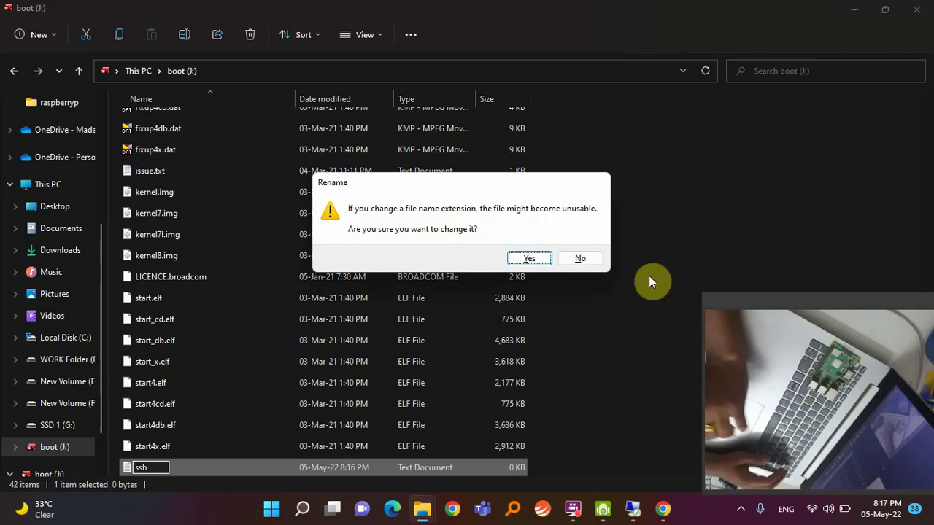
left_click(526, 260)
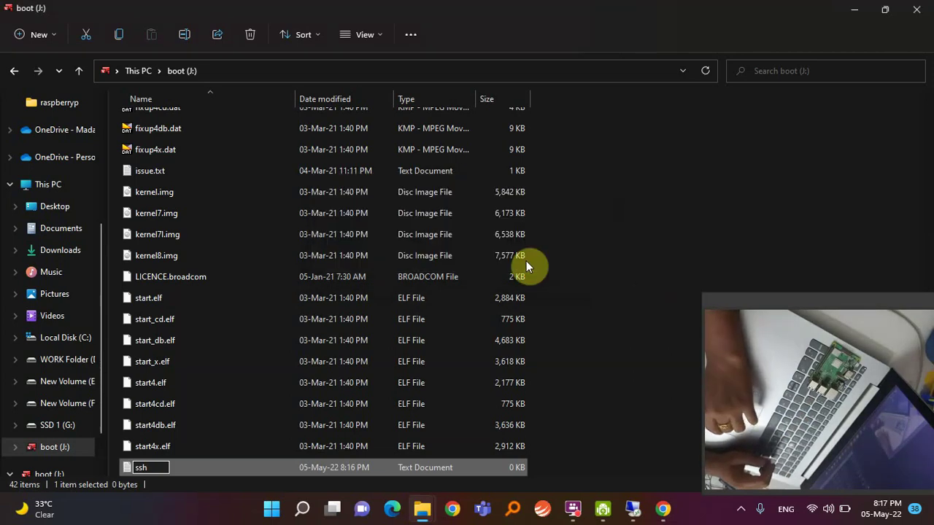
left_click(596, 252)
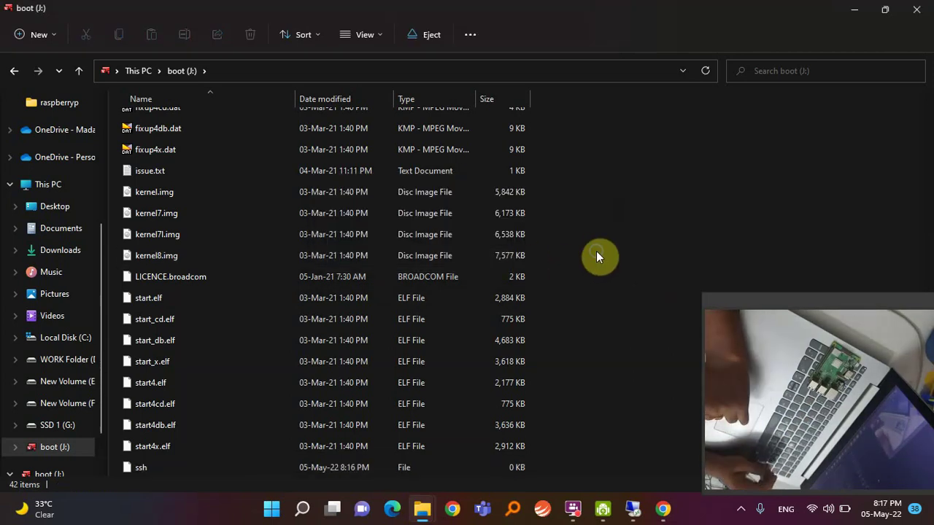
Create an empty wpa_supplicant.conf file on boot (J:), removing .txt, and open it in SciTE.
right_click(596, 255)
mouse_move(618, 362)
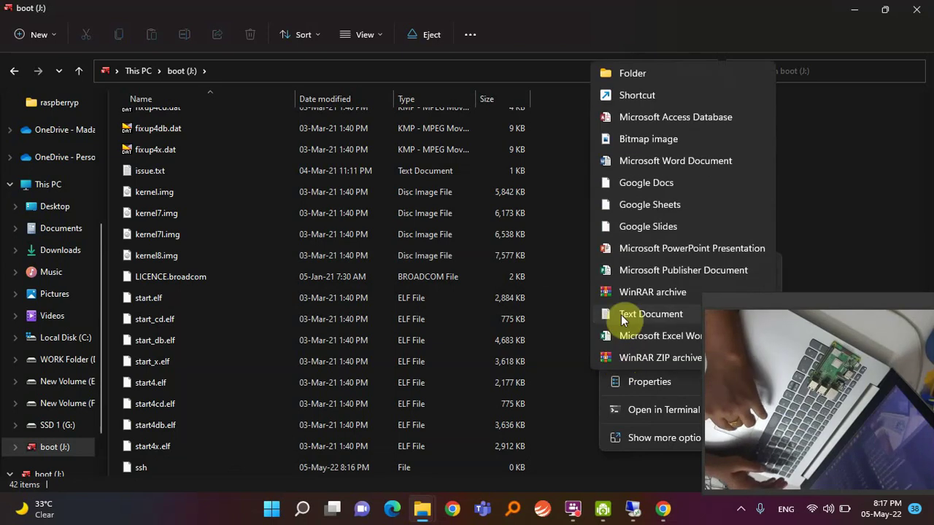
left_click(620, 313)
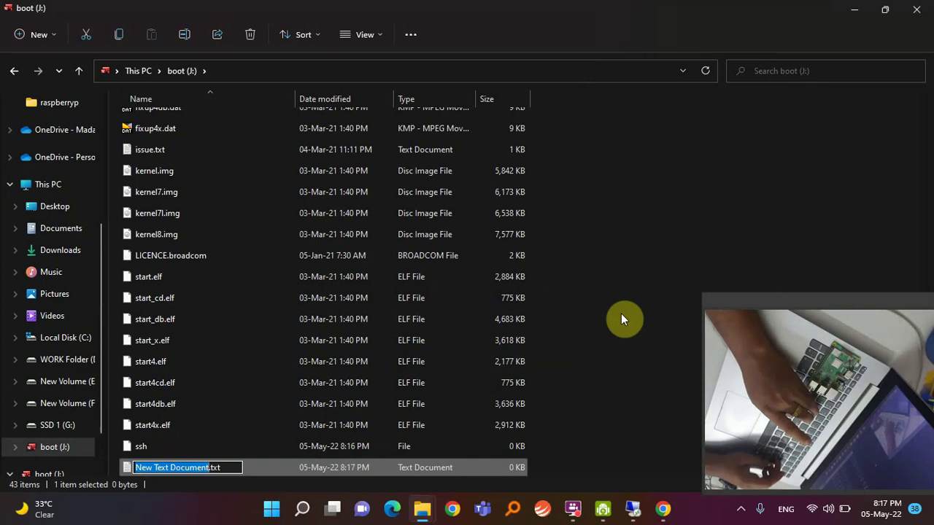
type("wpa")
type("_suppl")
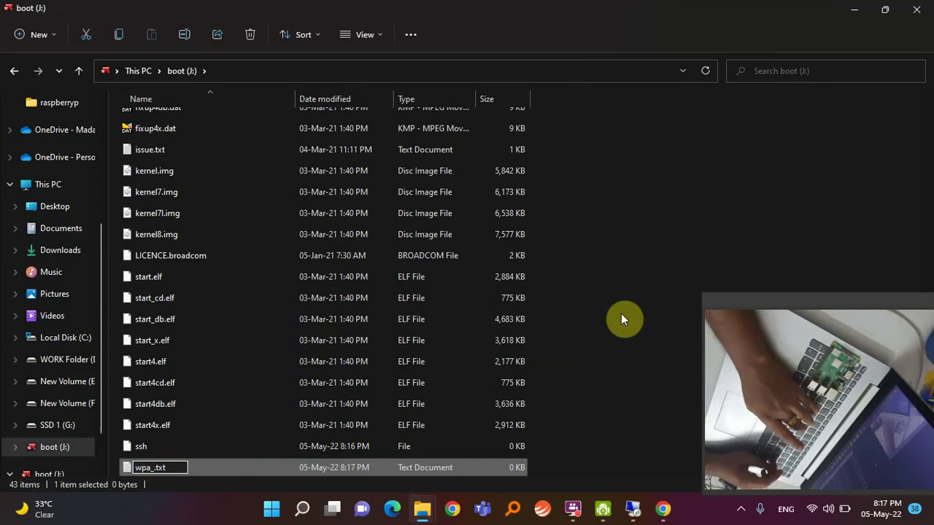
type("icant")
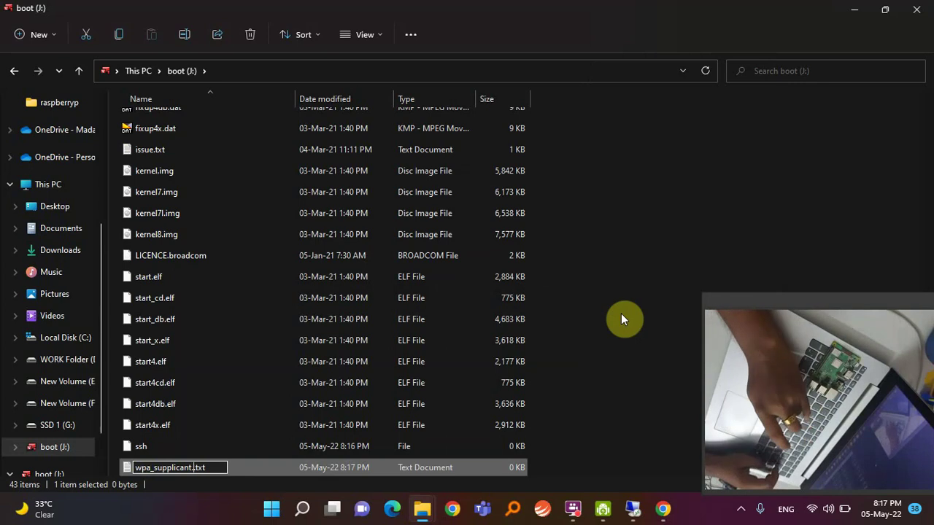
type(".conf")
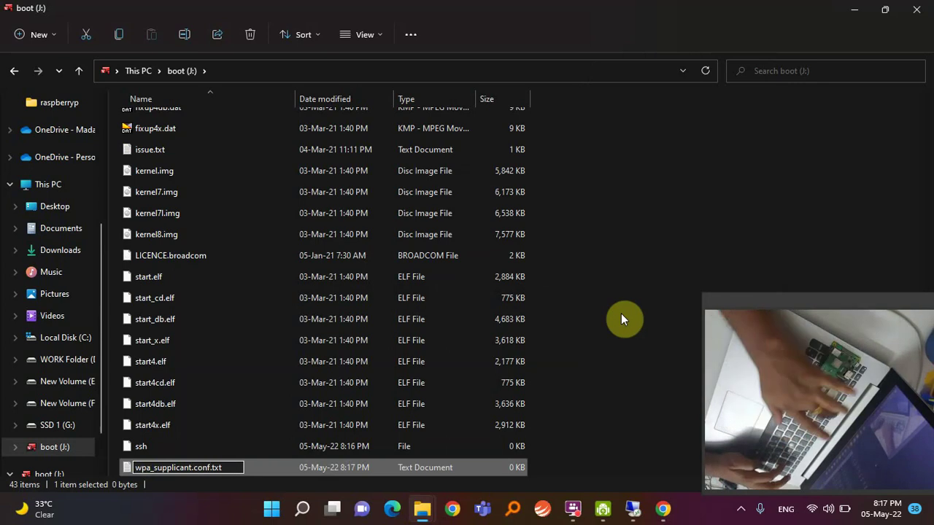
key("Delete")
key("Delete")
key("Delete")
key("Delete")
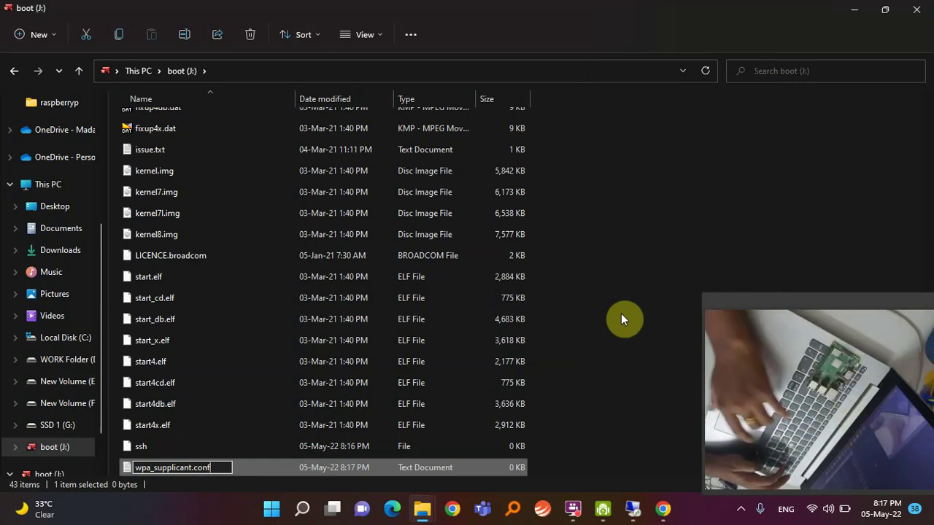
key("Return")
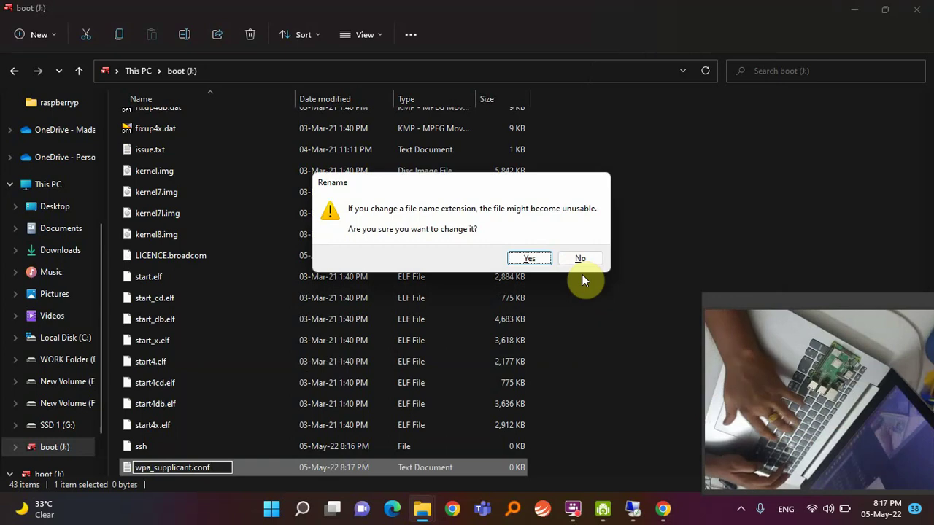
left_click(525, 261)
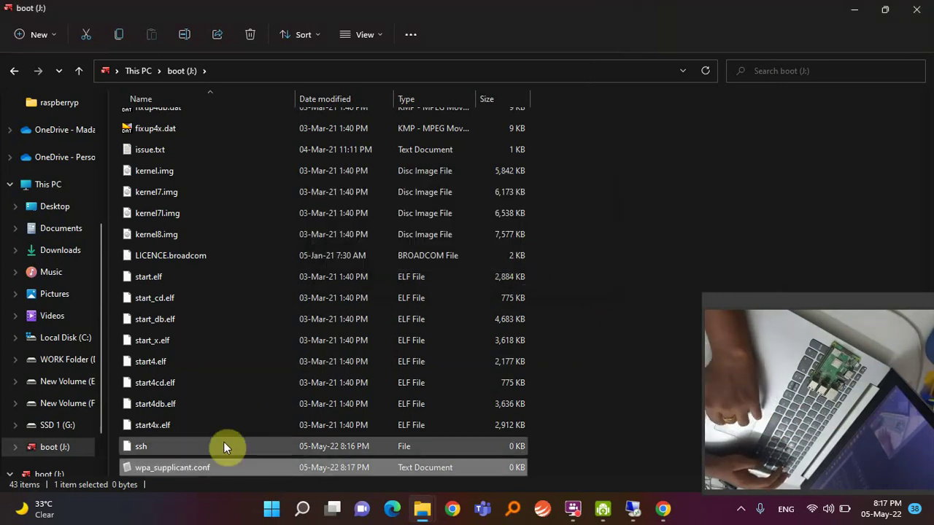
double_click(172, 469)
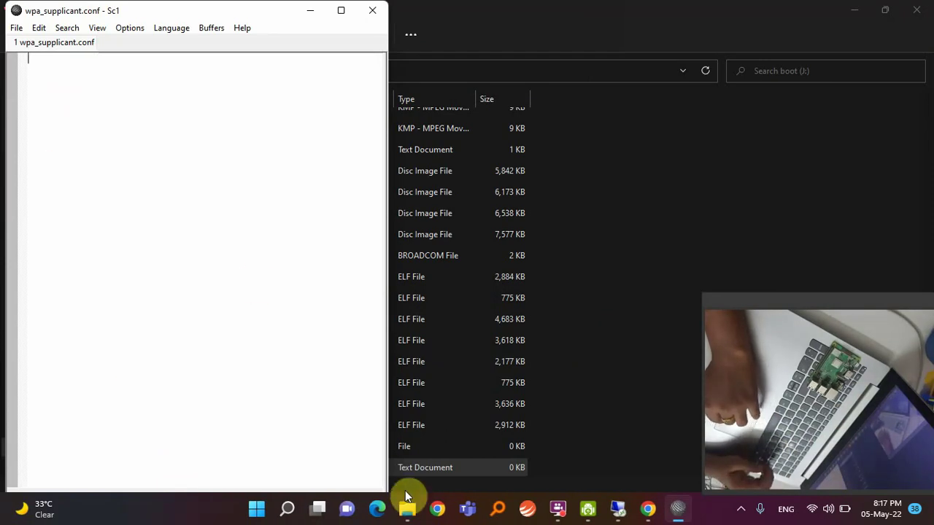
Open Raspberrypi Connect Procedure.docx from File Explorer's Recent files in Word.
mouse_move(407, 513)
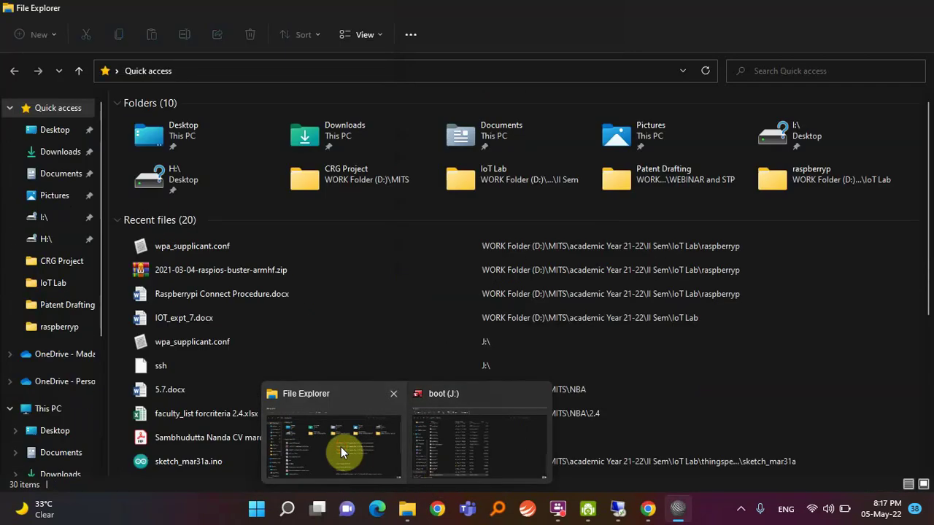
left_click(341, 447)
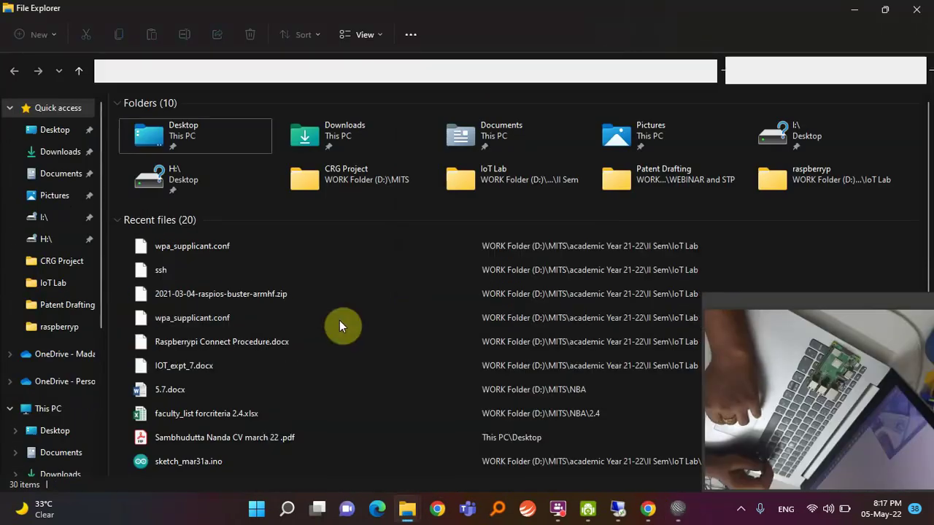
double_click(322, 340)
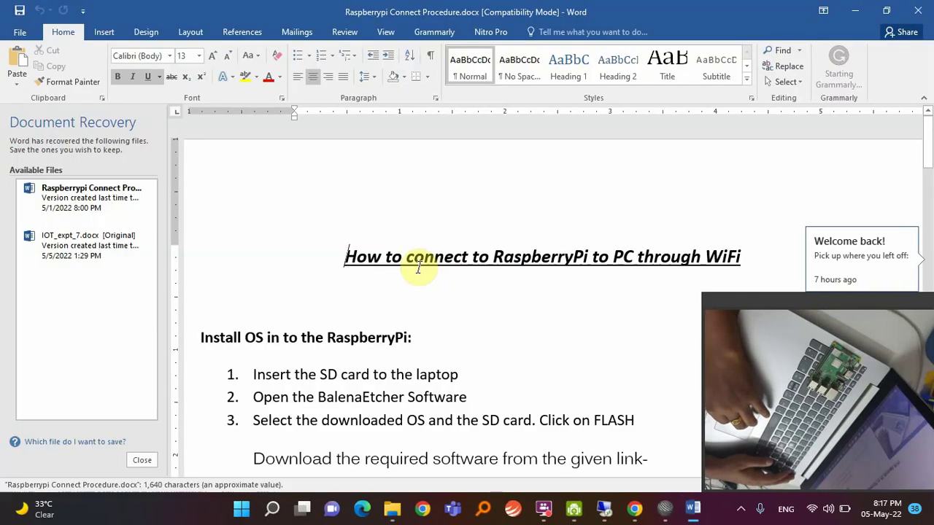
Dismiss Word's recovery pane, copy the step 7 country=IN configuration block, and return to SciTE.
left_click(142, 459)
scroll(325, 407, "down", 2)
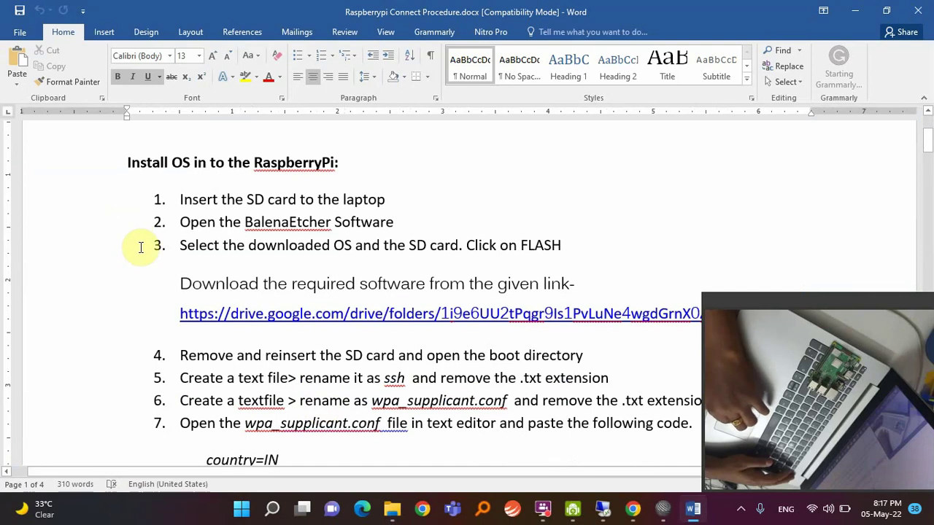
scroll(173, 290, "down", 1)
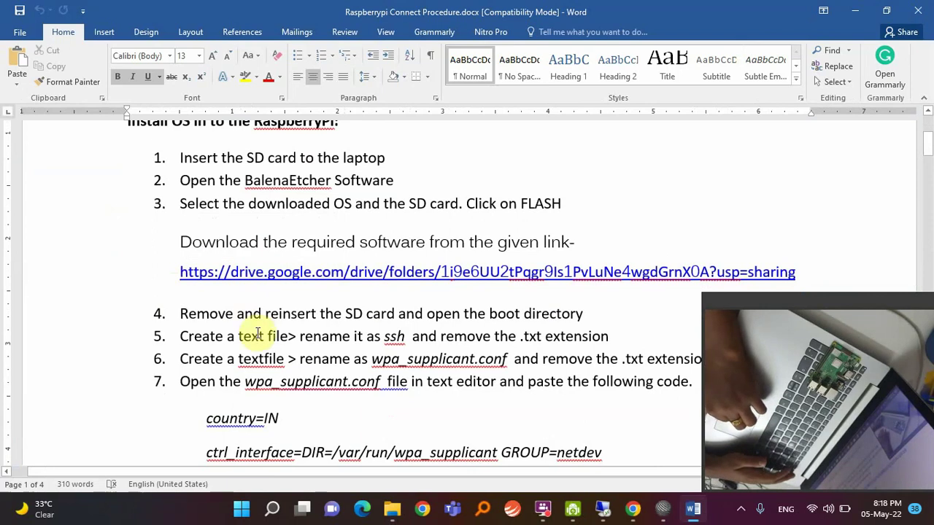
scroll(254, 337, "down", 3)
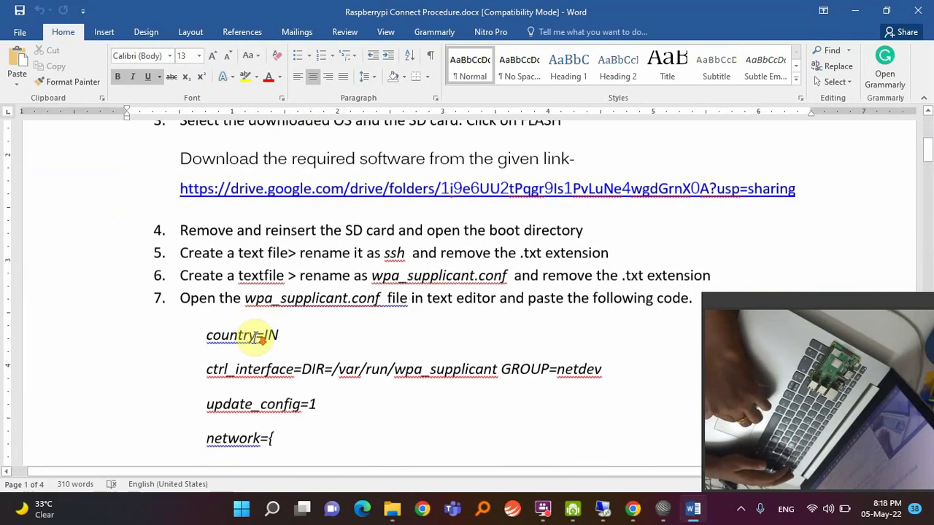
scroll(253, 337, "down", 2)
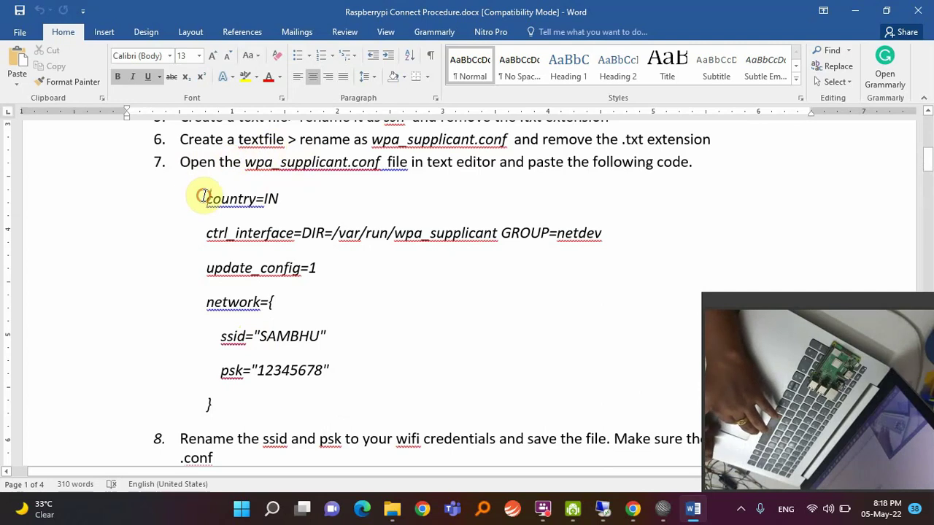
left_click_drag(202, 196, 292, 409)
key("ctrl+c")
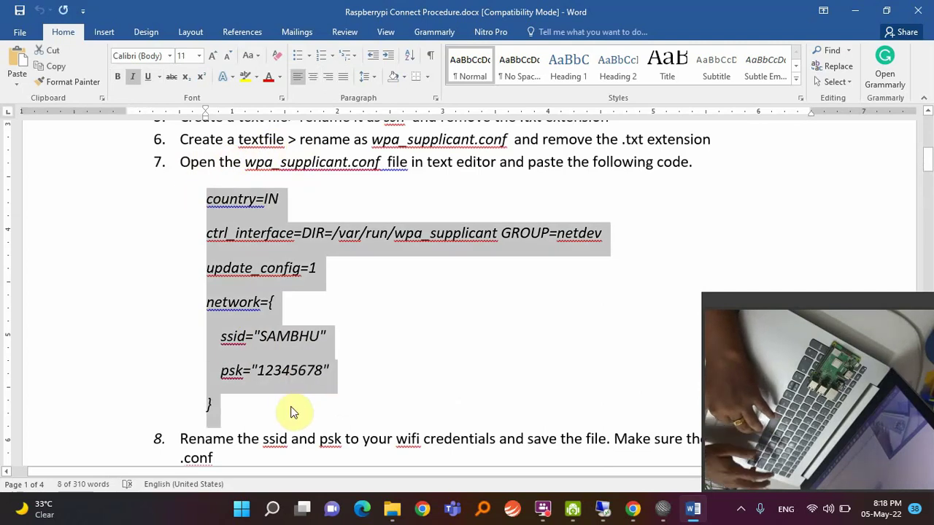
left_click(657, 508)
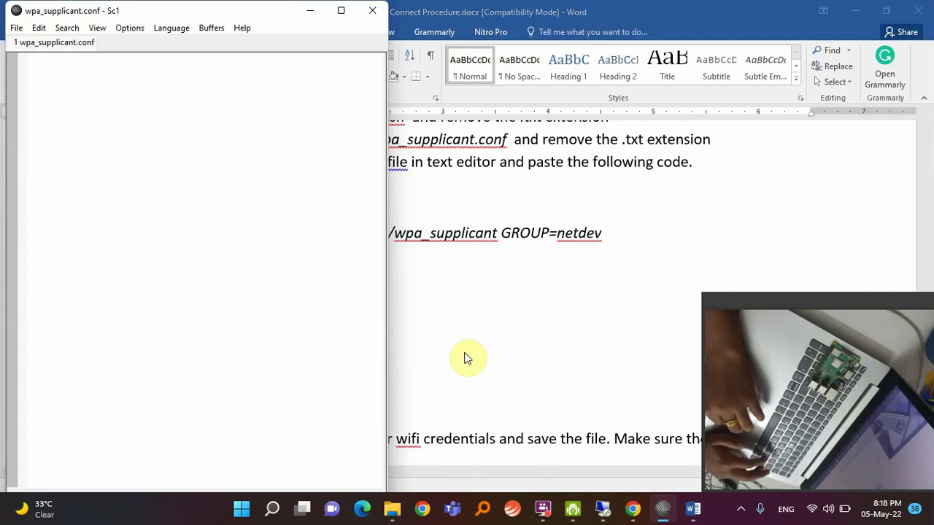
Paste the network configuration into wpa_supplicant.conf, dismiss the Remote Desktop dialogs, then save and close it.
key("ctrl+v")
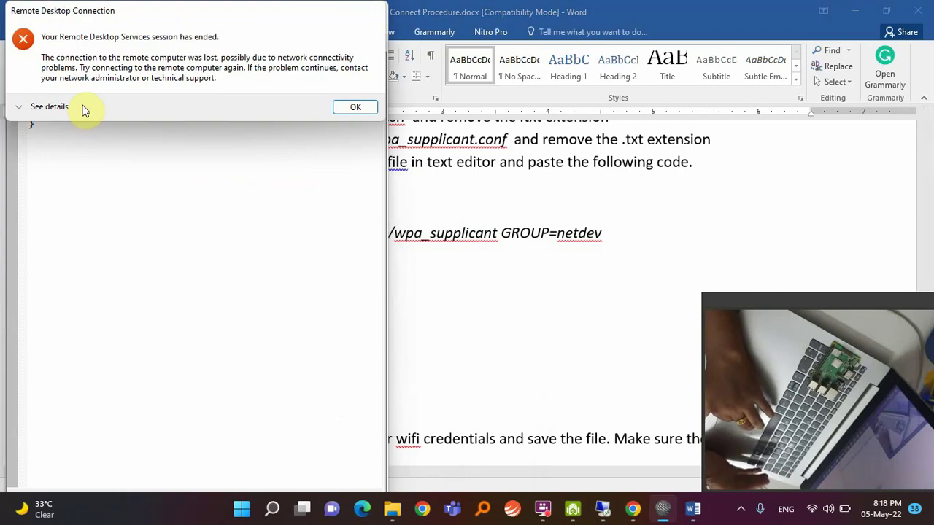
left_click(353, 108)
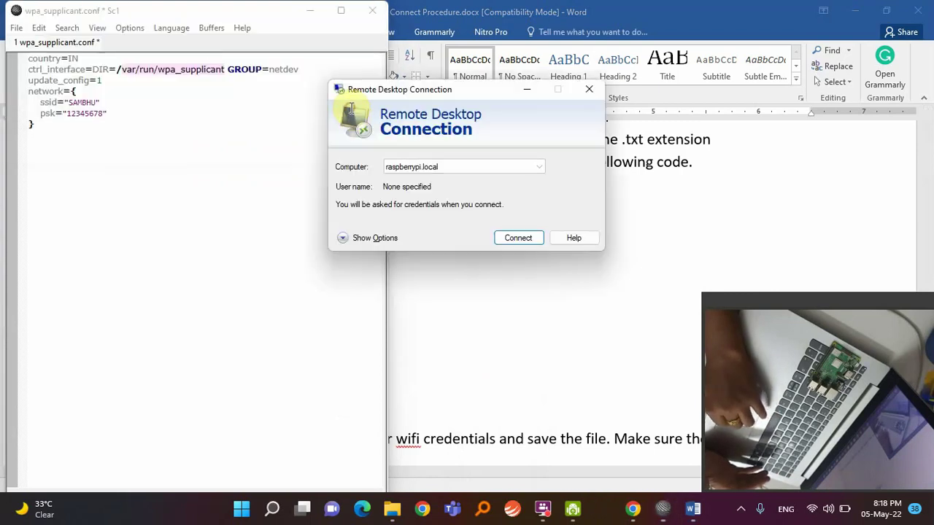
left_click(589, 89)
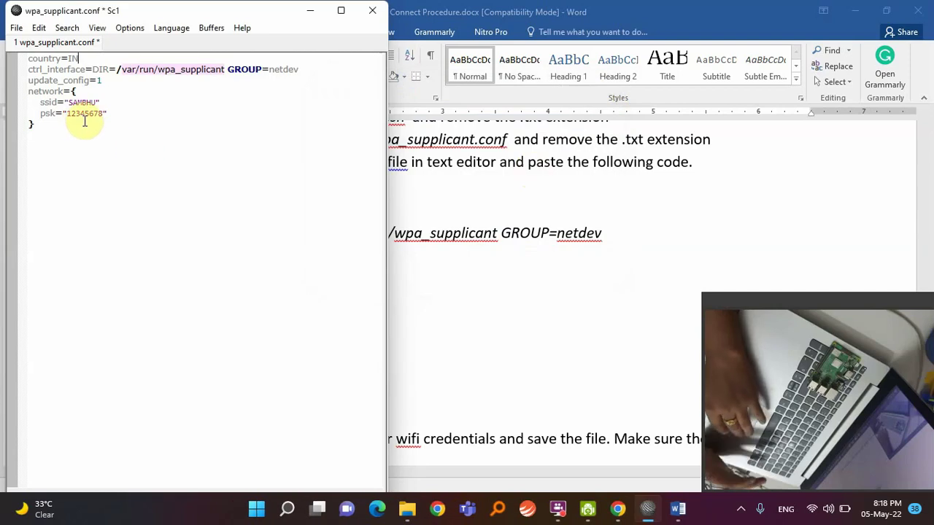
left_click(16, 28)
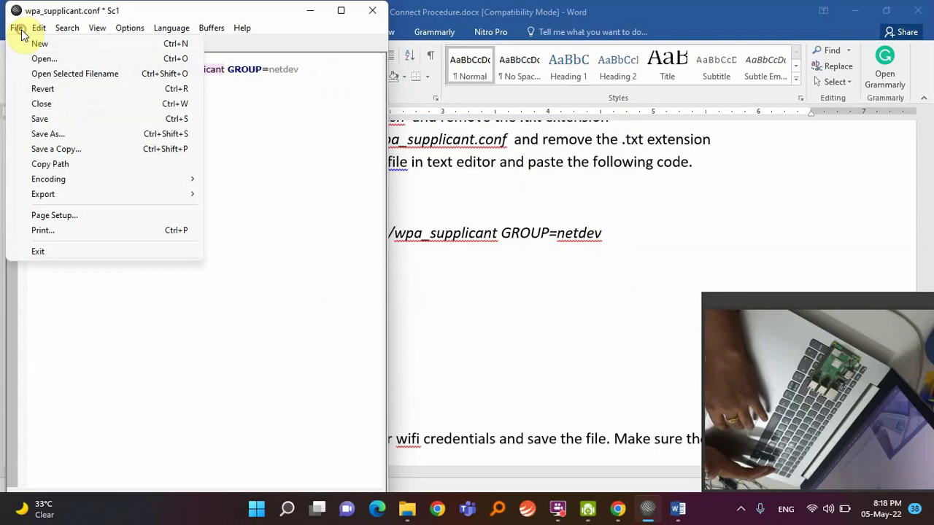
left_click(41, 119)
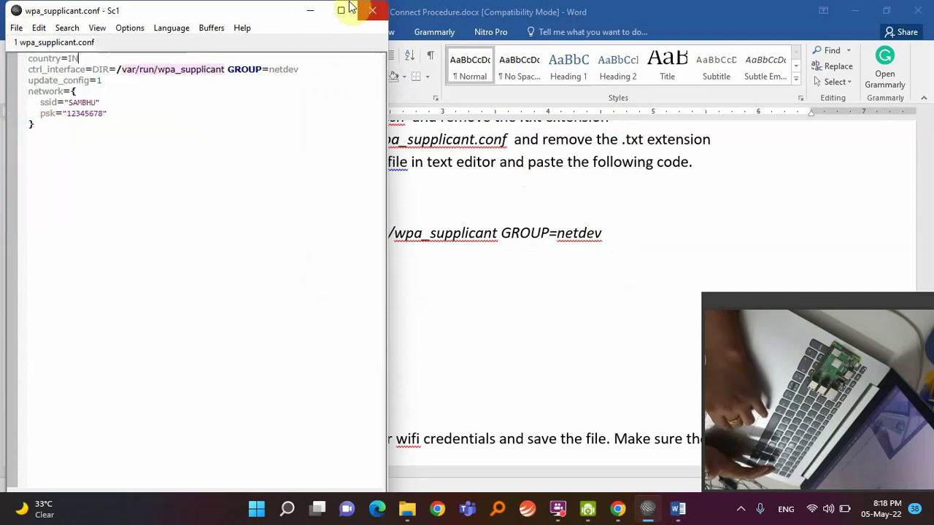
left_click(373, 14)
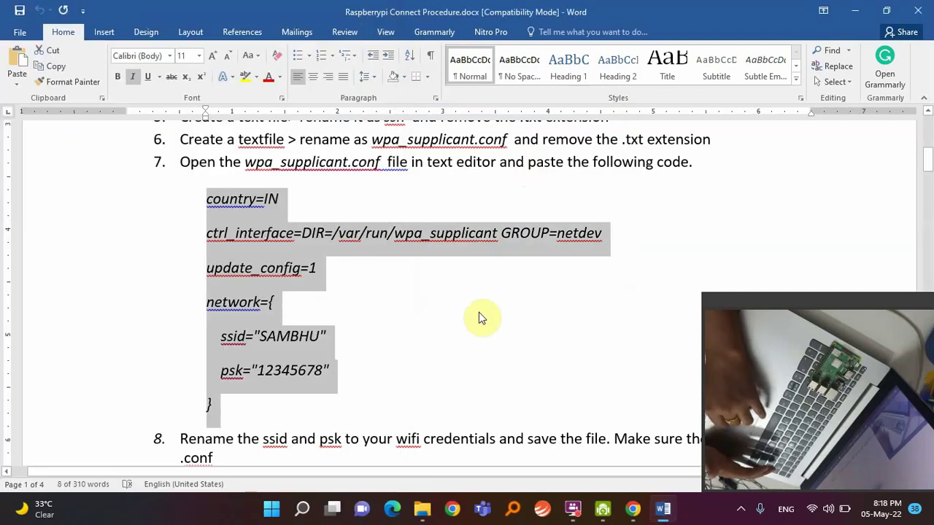
Go from the boot (J:) Explorer window back to This PC and eject the boot (J:) SD card.
left_click(422, 508)
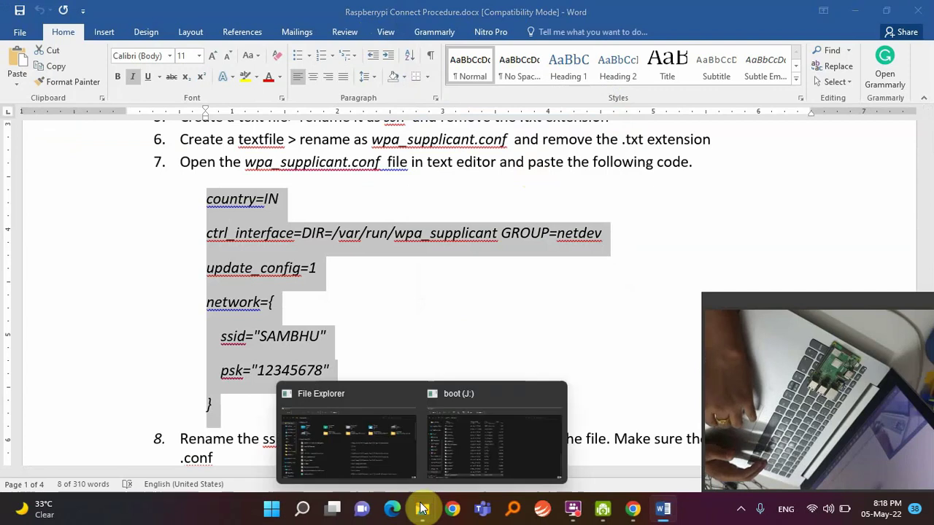
left_click(476, 452)
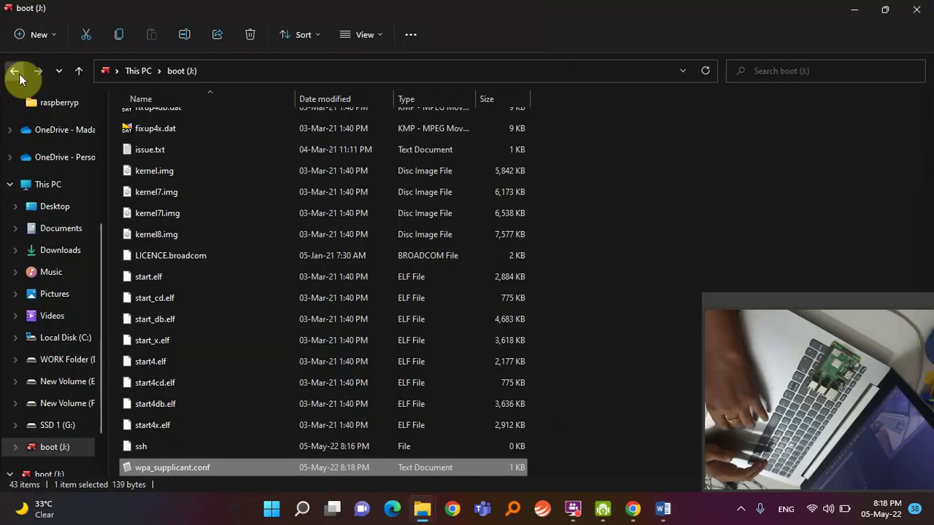
left_click(15, 71)
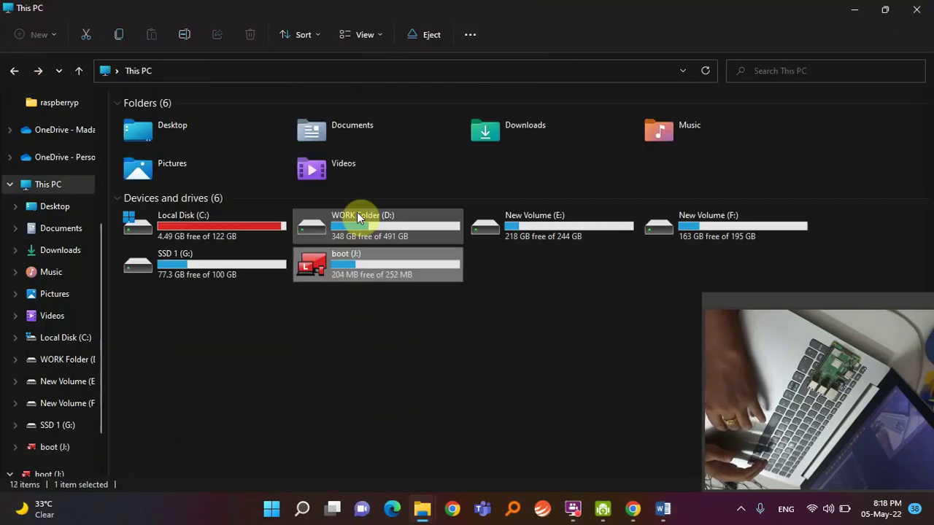
right_click(363, 255)
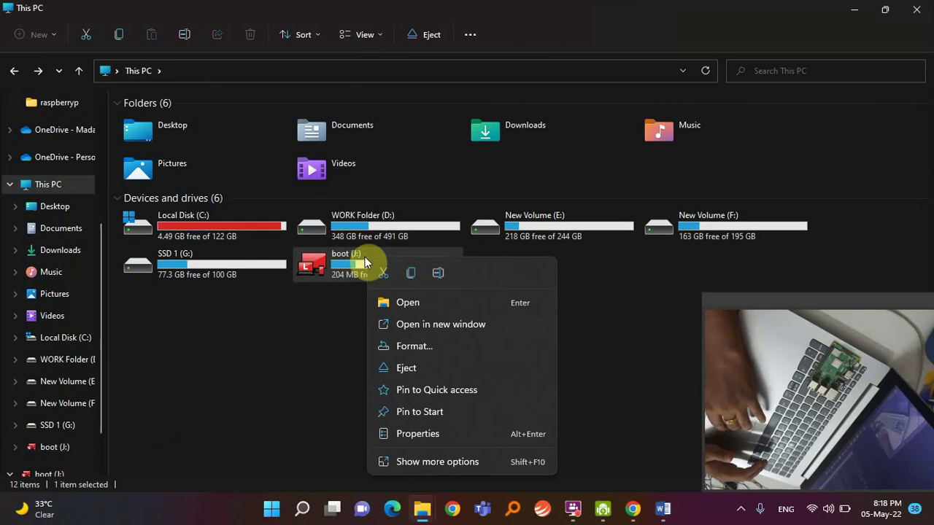
left_click(406, 368)
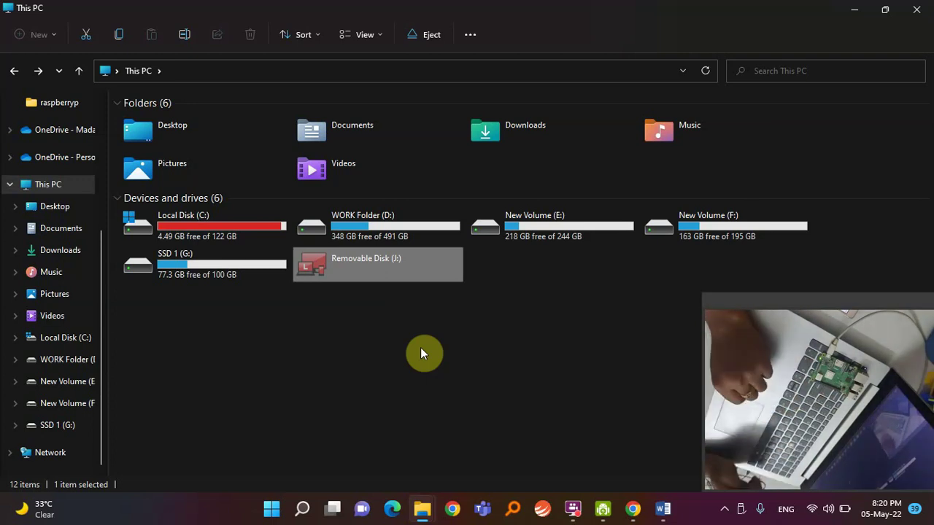
Launch PuTTY and open an SSH session to raspberrypi.local on port 22.
key("super+s")
type("put")
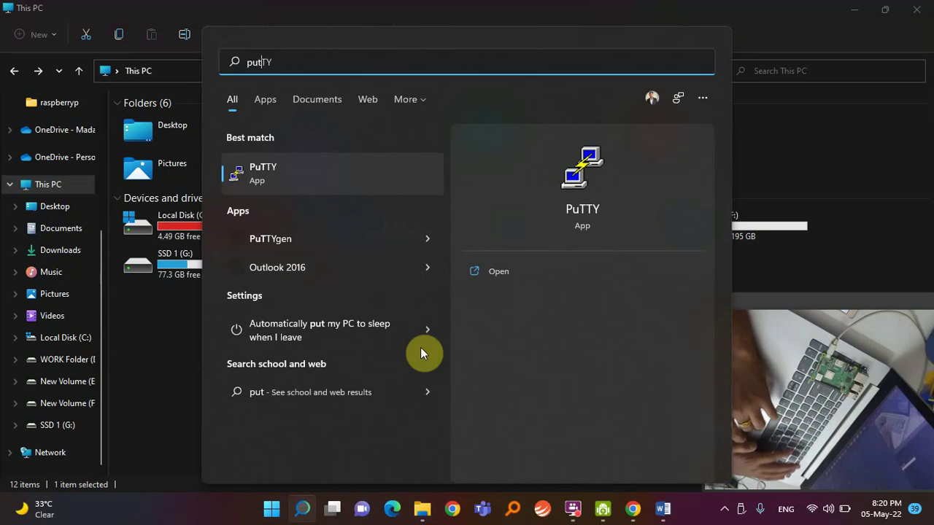
left_click(301, 182)
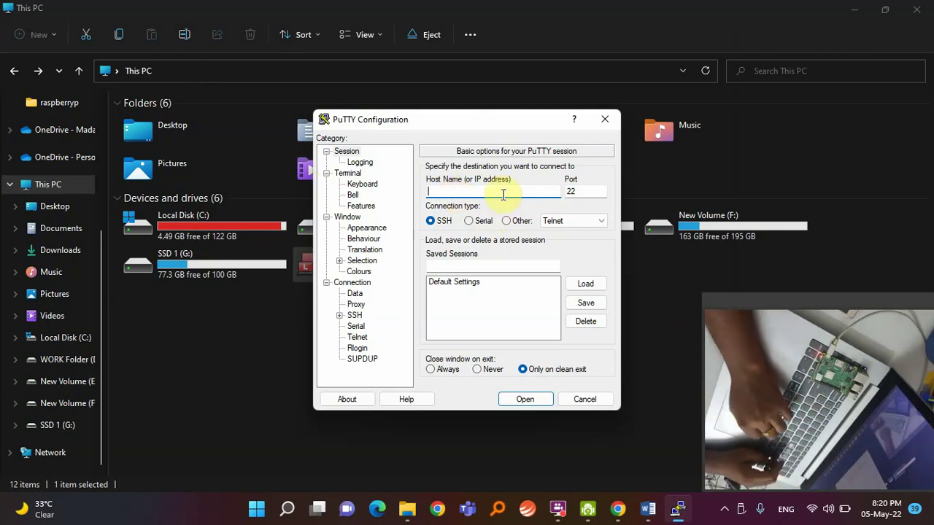
type("raspber")
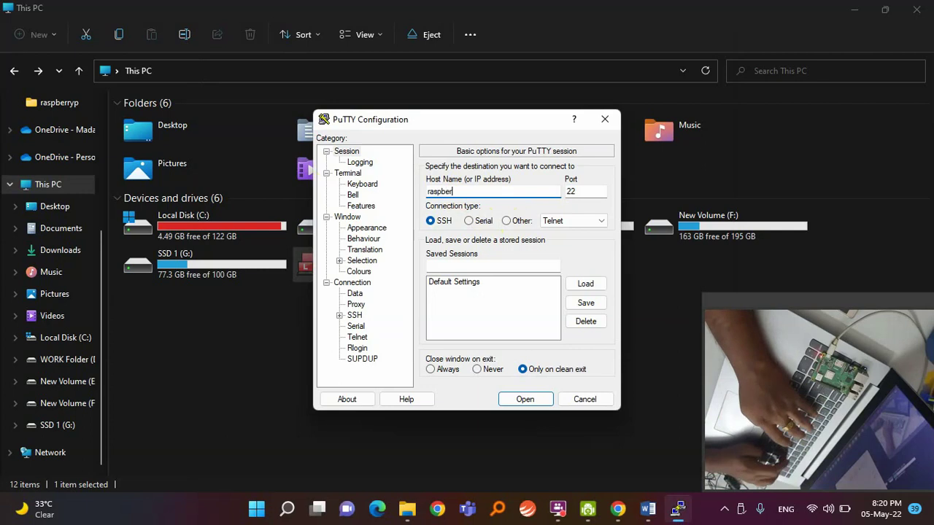
type("rypi.local")
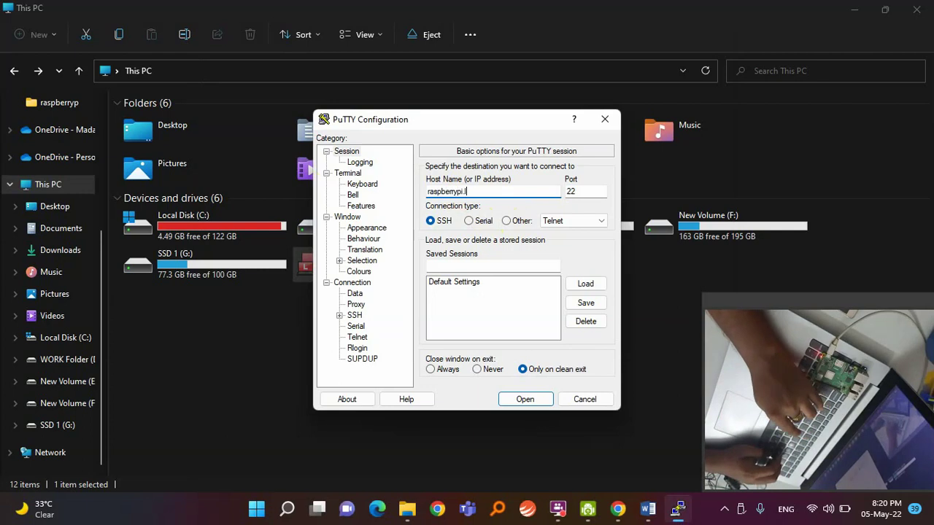
left_click(520, 403)
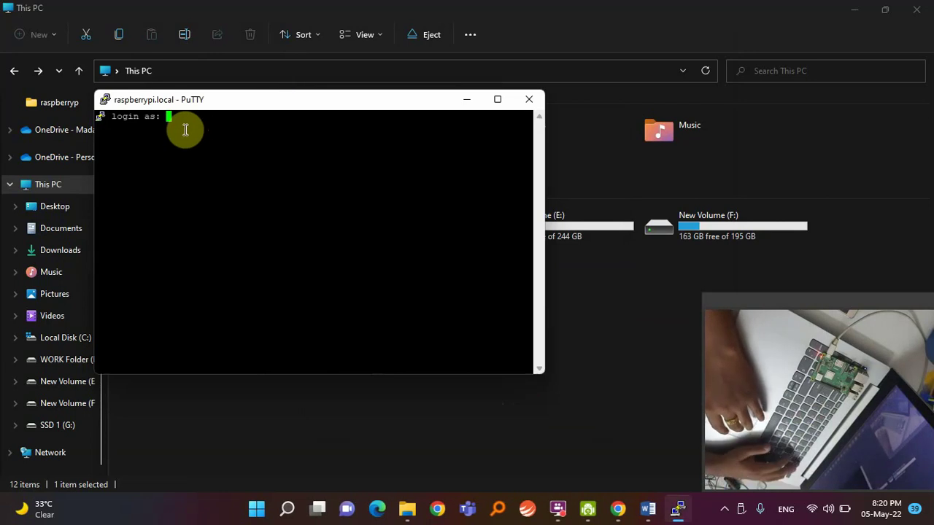
Log in to the Pi as user pi and enter the account password.
type("pi")
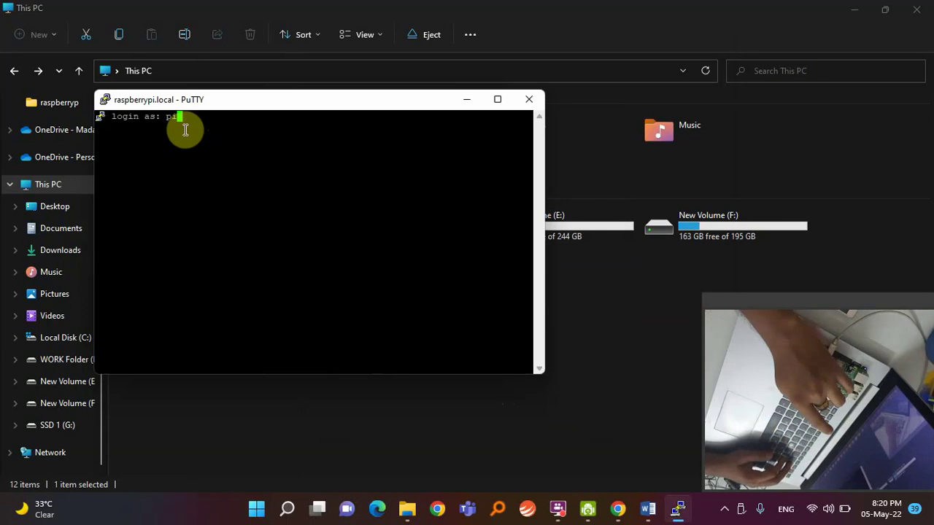
key("Return")
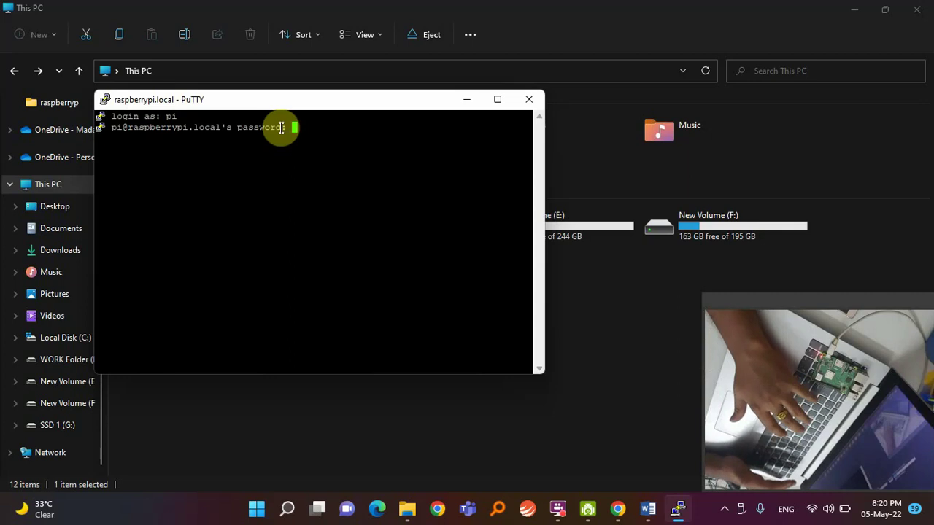
key("Return")
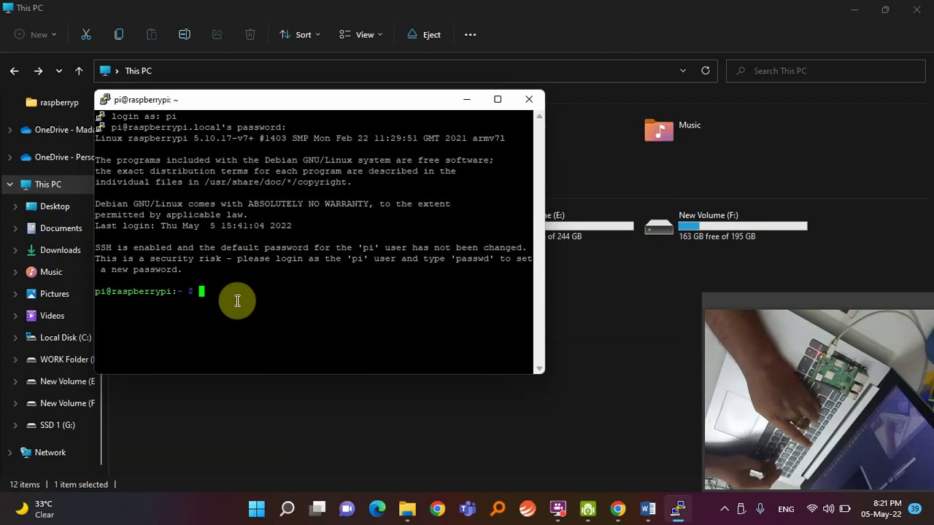
Run sudo apt-get install xrdp on the Pi.
type("sudo apt-")
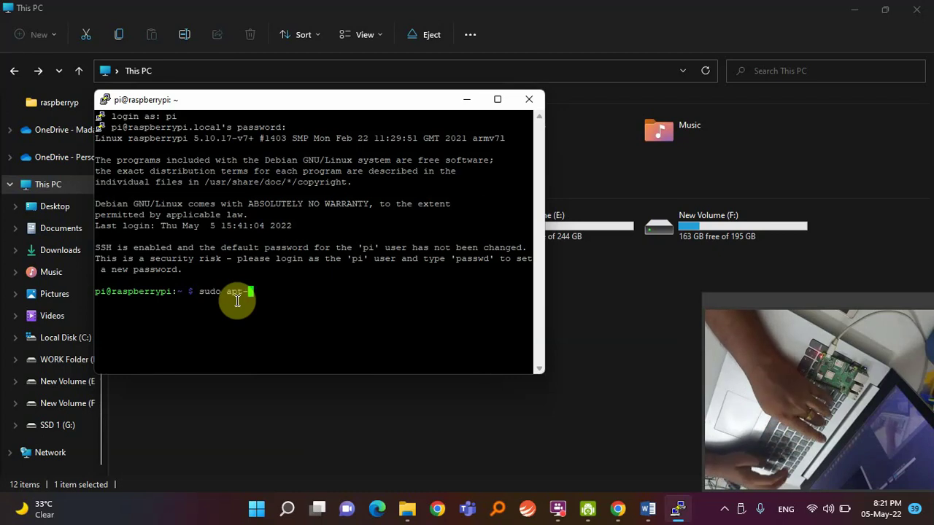
type("get install xrdp")
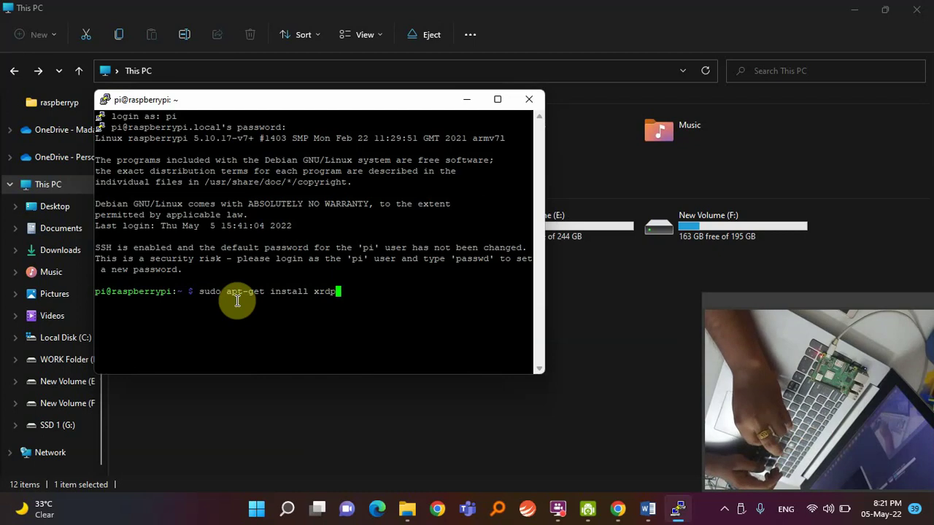
key("Return")
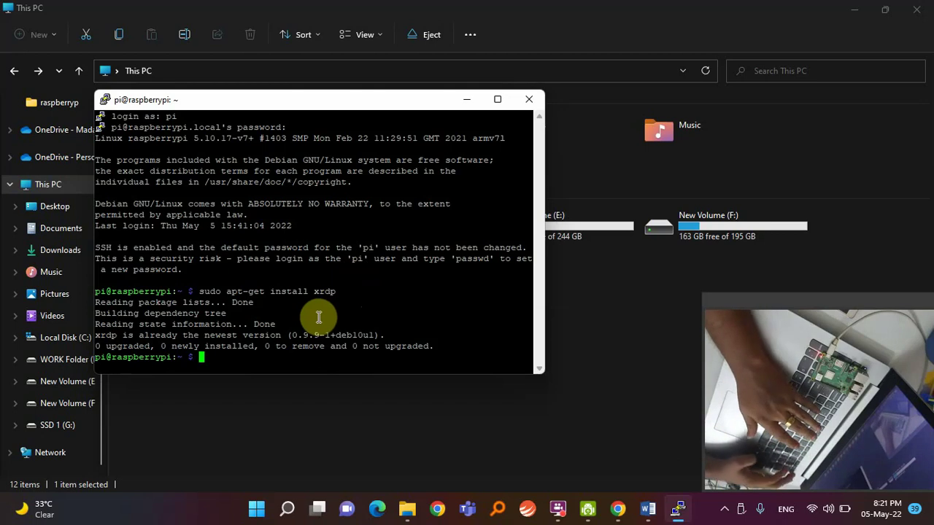
Connect Remote Desktop Connection to raspberrypi.local, retrying after the computer-not-found error.
key("super")
type("remo")
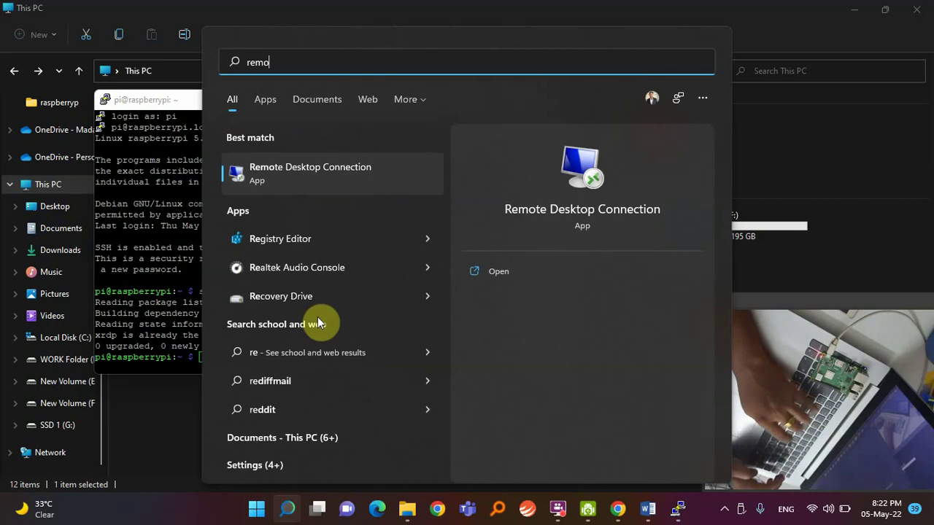
left_click(292, 173)
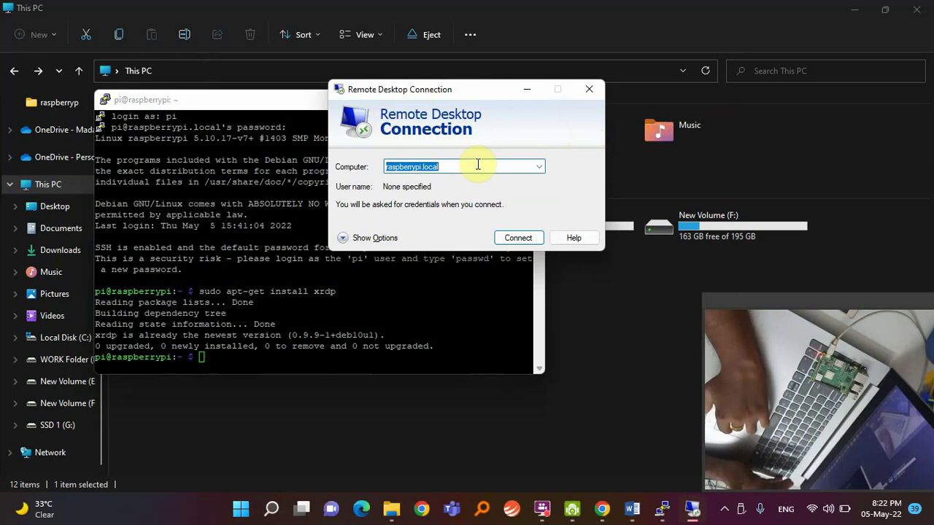
left_click(470, 167)
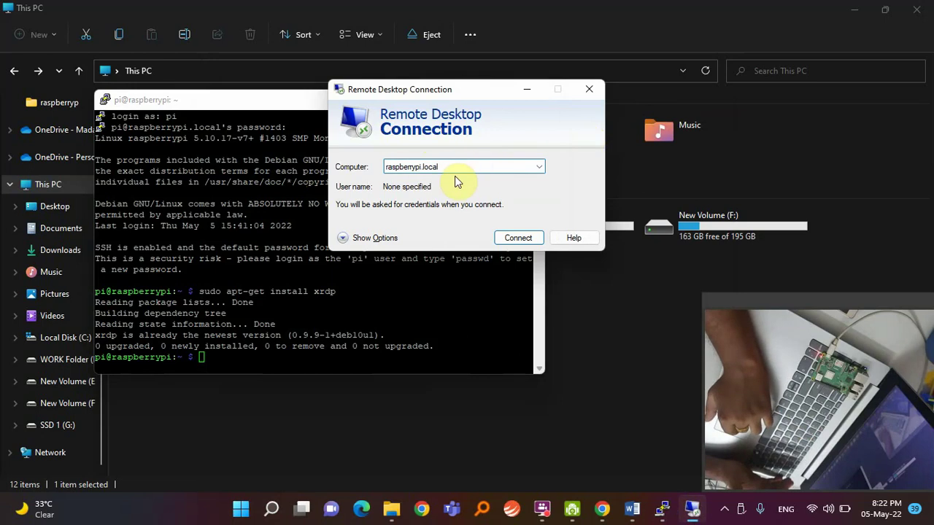
left_click(513, 240)
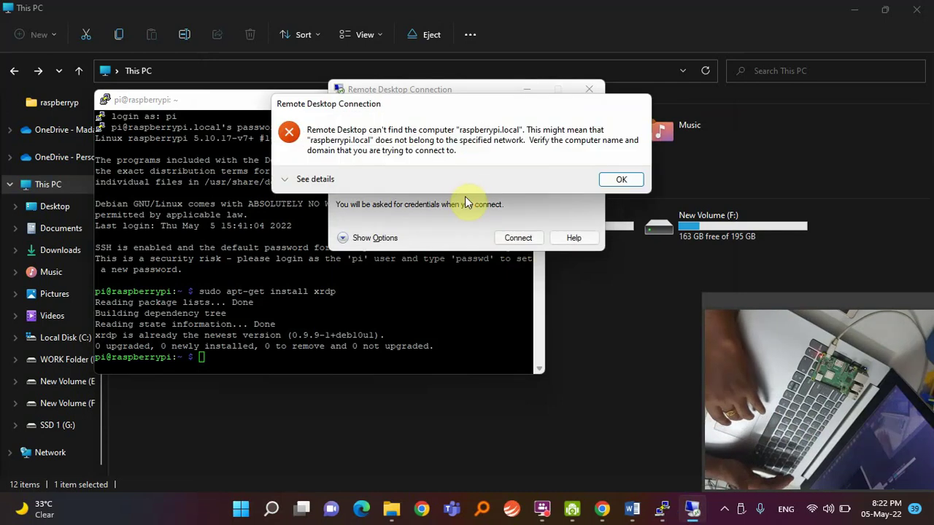
left_click(624, 181)
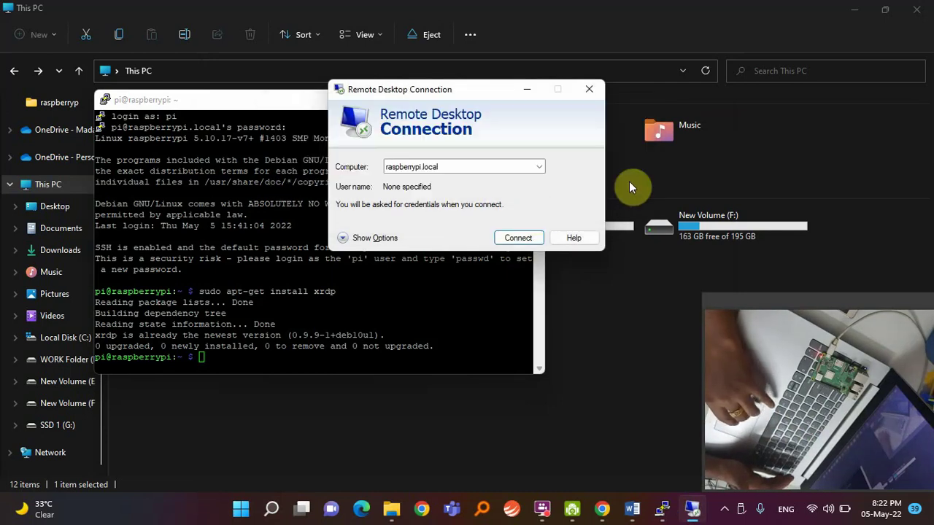
left_click(513, 234)
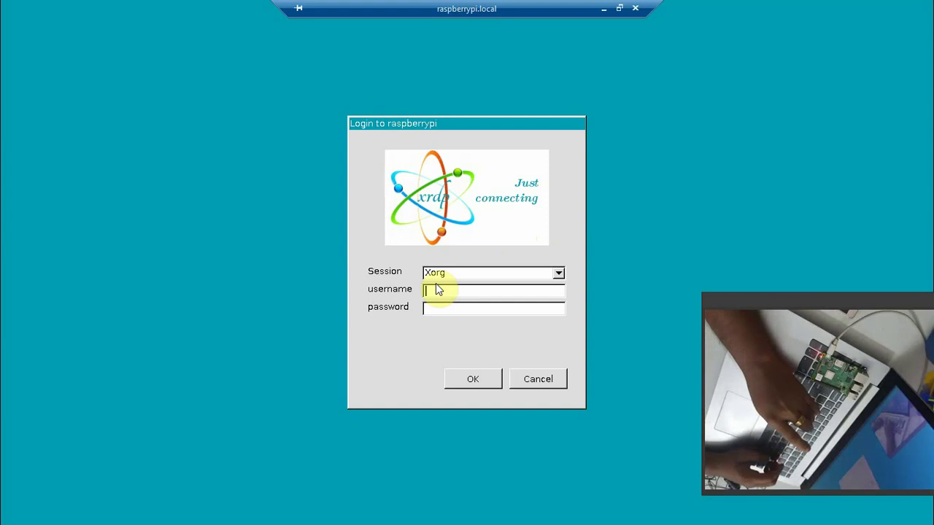
Log in to the xrdp session with the Pi's username and password, then dismiss the default-password warning.
type("pi")
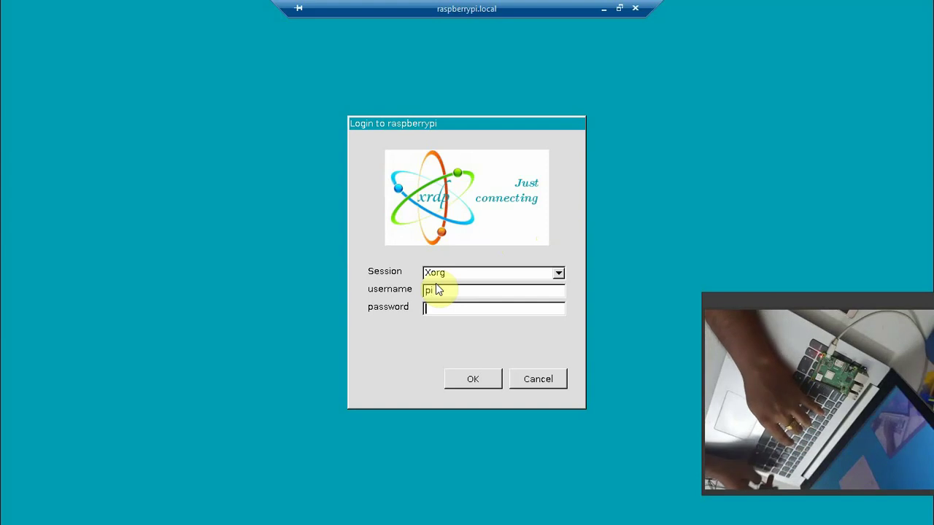
type("raspberry")
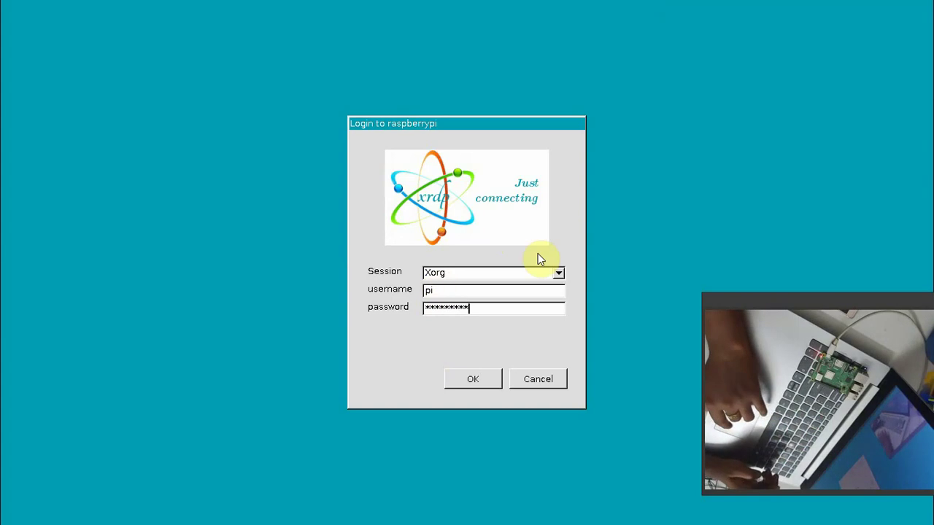
left_click(469, 379)
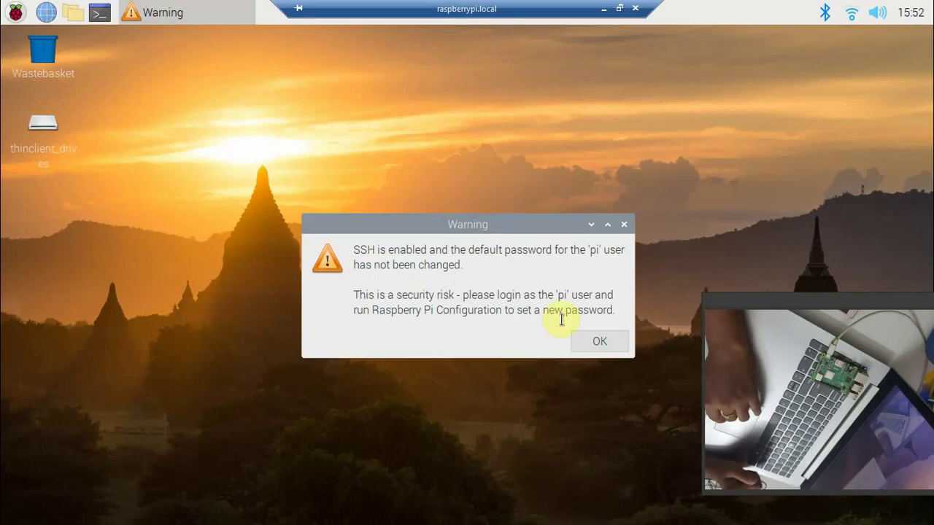
left_click(596, 339)
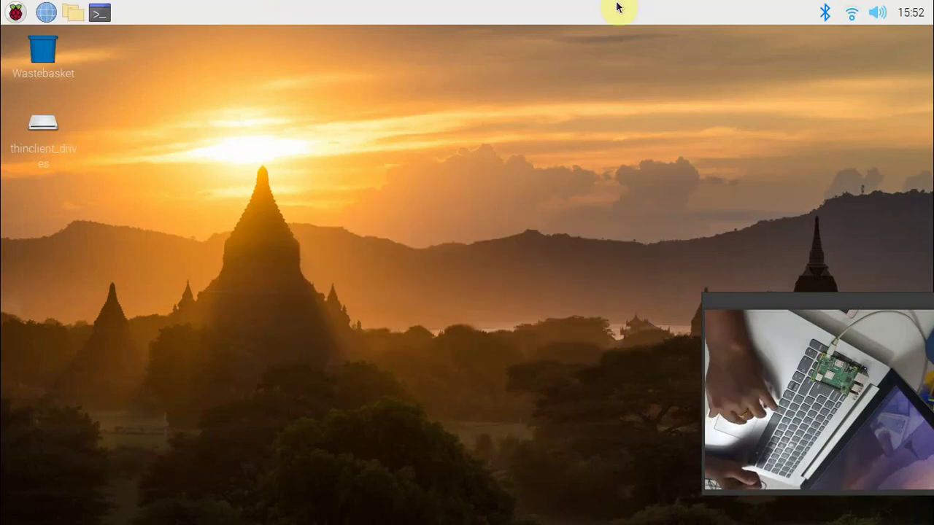
Take the remote session out of full screen and launch Thonny Python IDE from Programming.
left_click(622, 7)
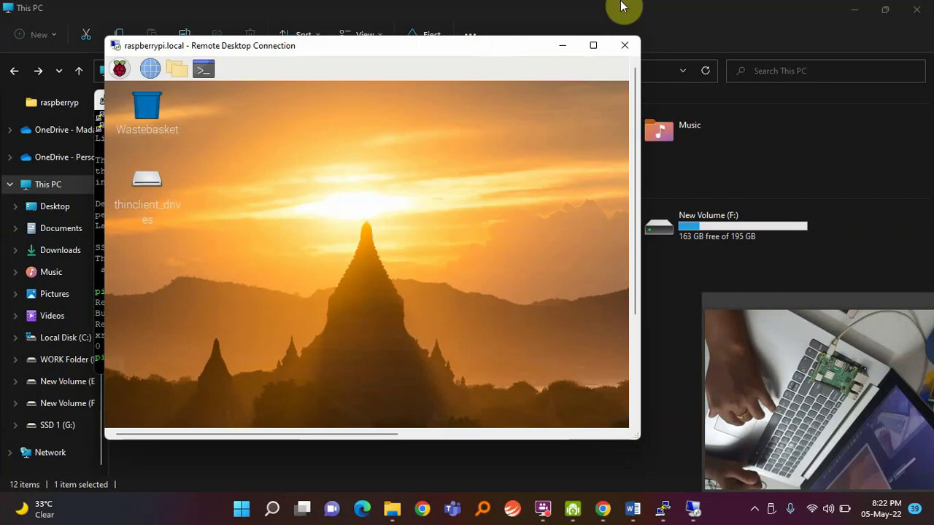
left_click(121, 70)
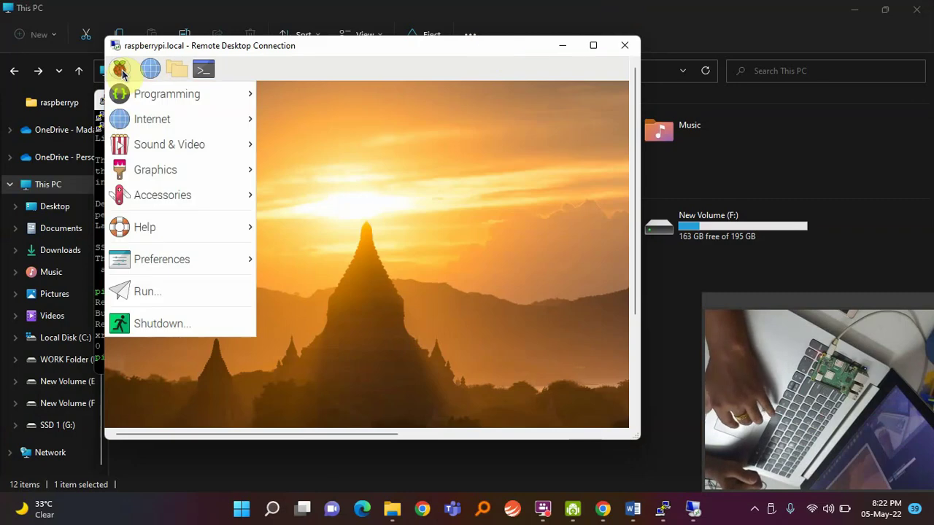
mouse_move(164, 98)
left_click(319, 121)
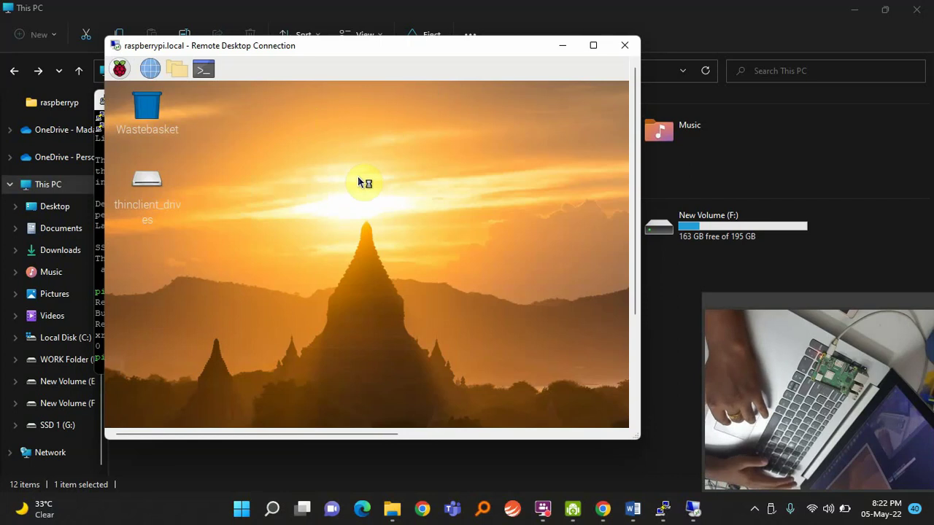
Write print("hello from raspberryPI") on line 1 of the Thonny editor, correcting typos.
left_click(597, 52)
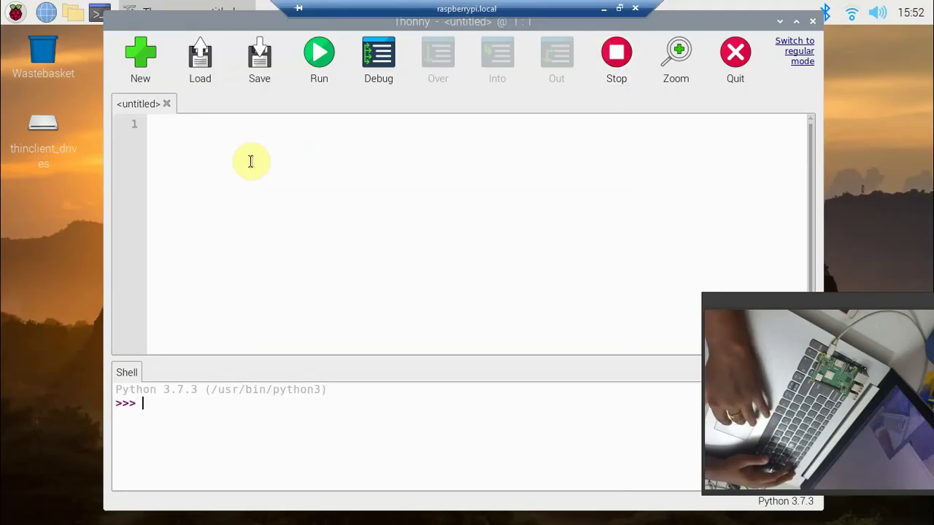
left_click(222, 146)
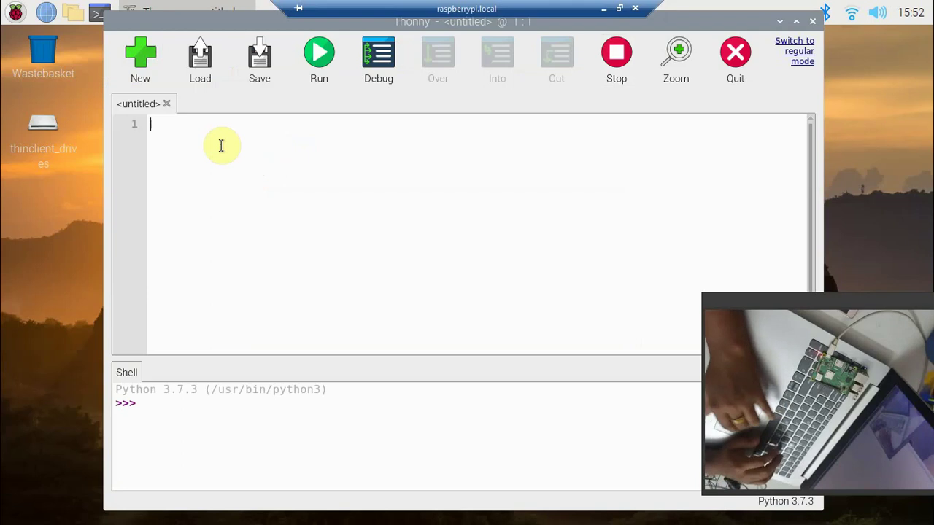
left_click(184, 424)
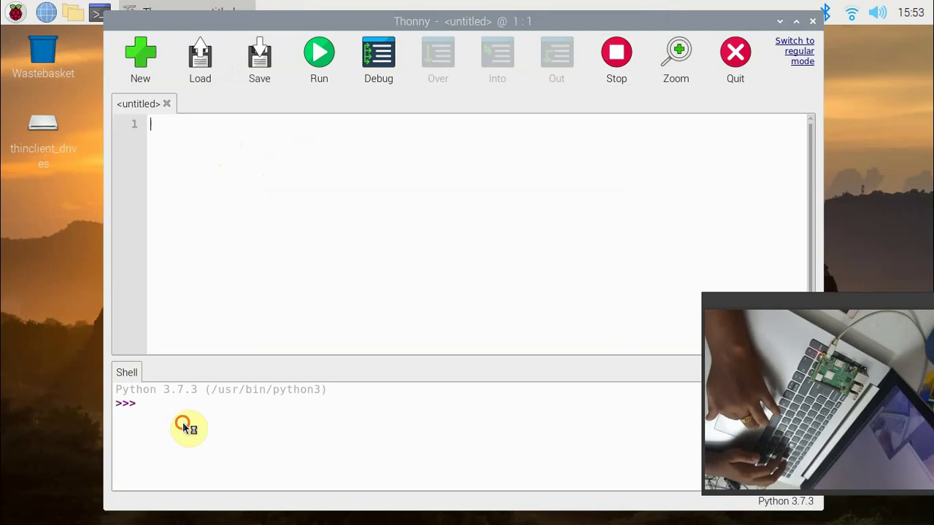
left_click(179, 147)
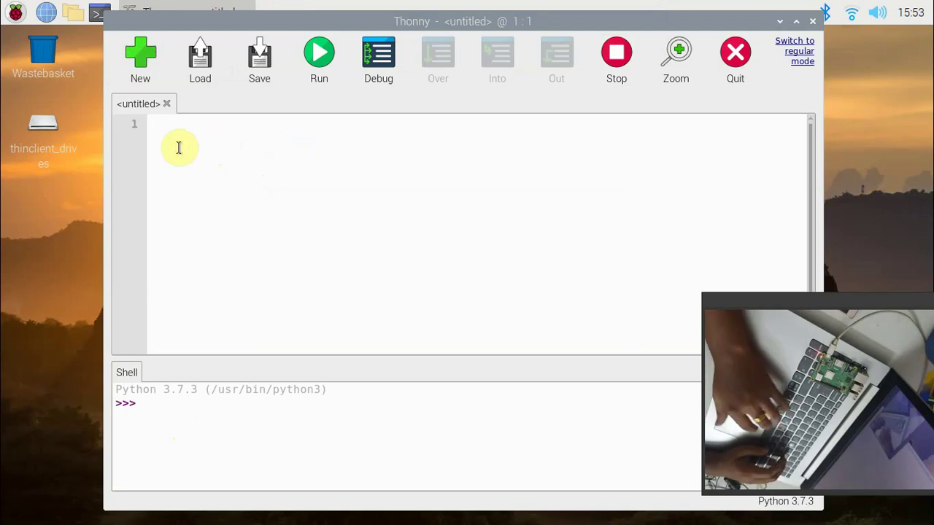
type("print")
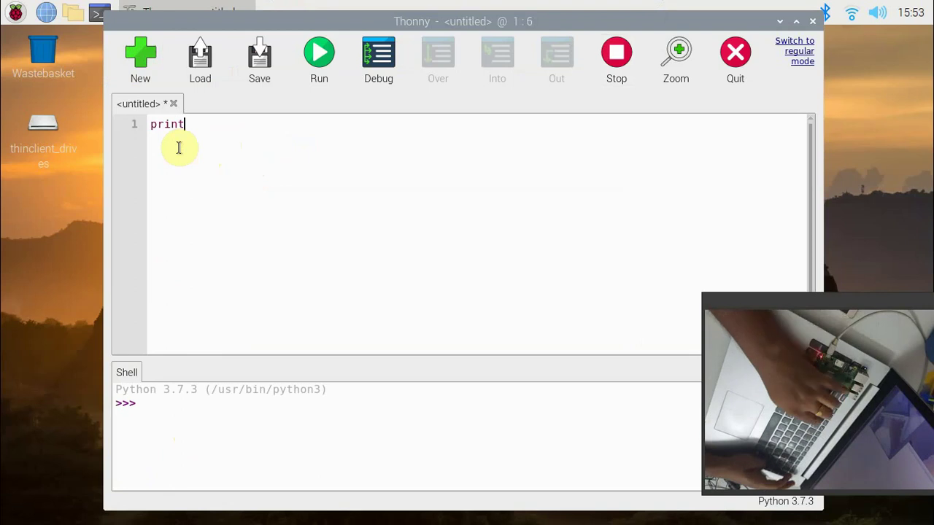
type("(")
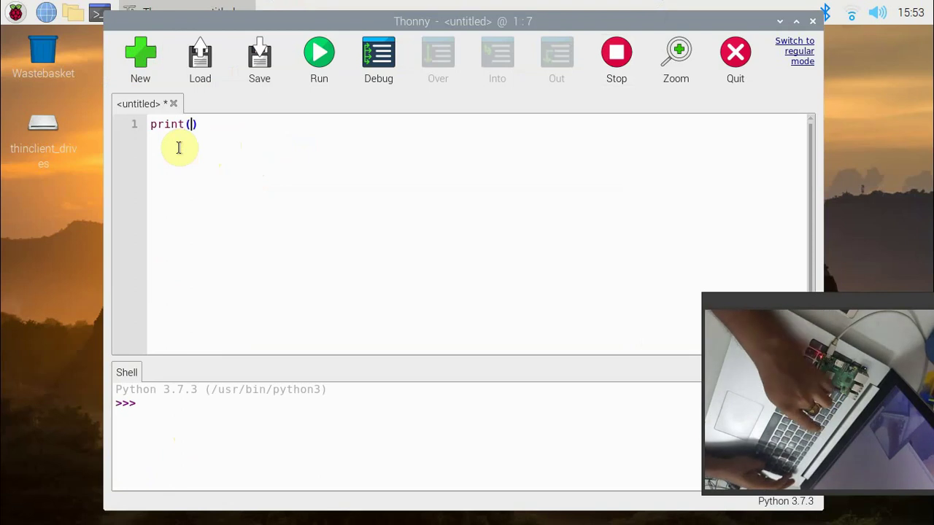
type("\"\"")
type("h")
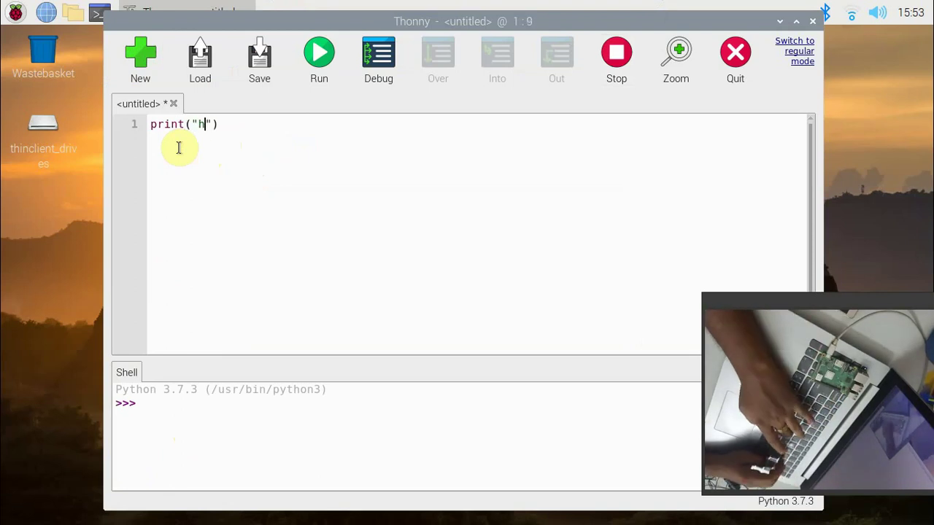
type("ello ra")
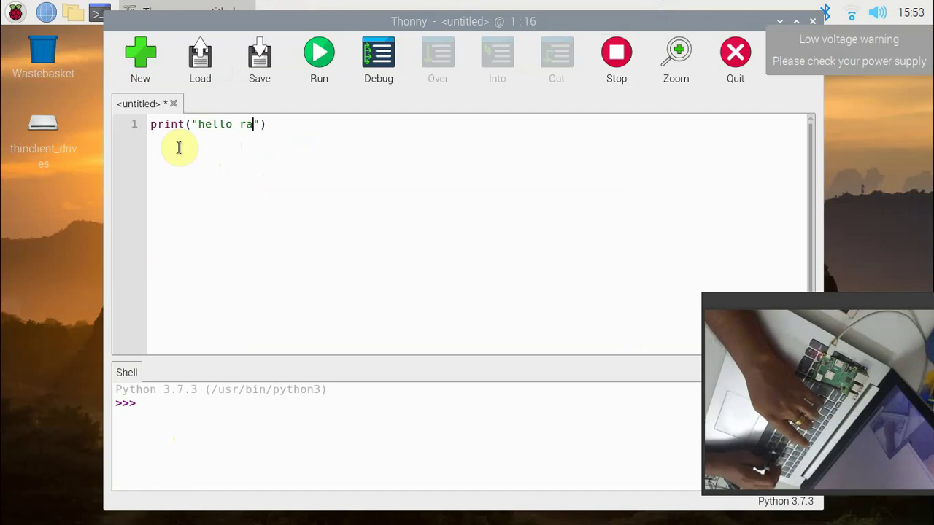
type("s")
key("BackSpace")
key("BackSpace")
key("BackSpace")
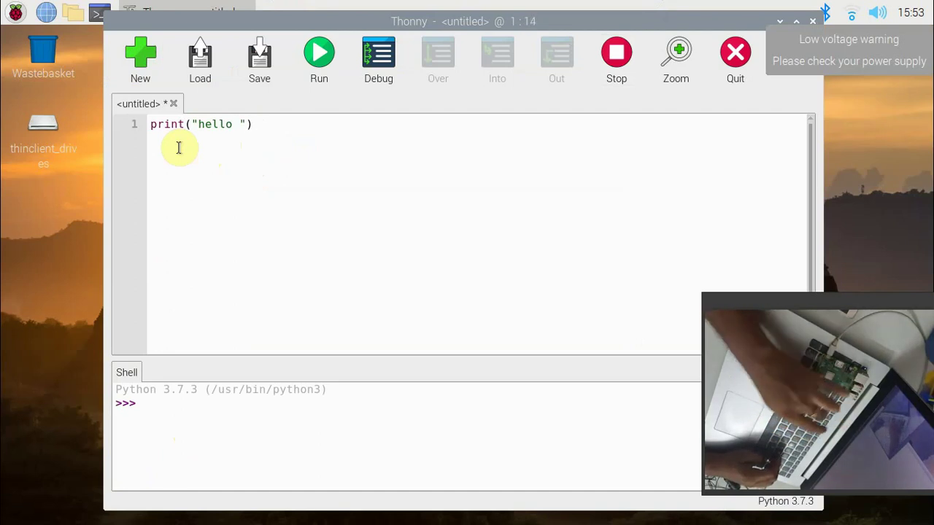
type("from raspber")
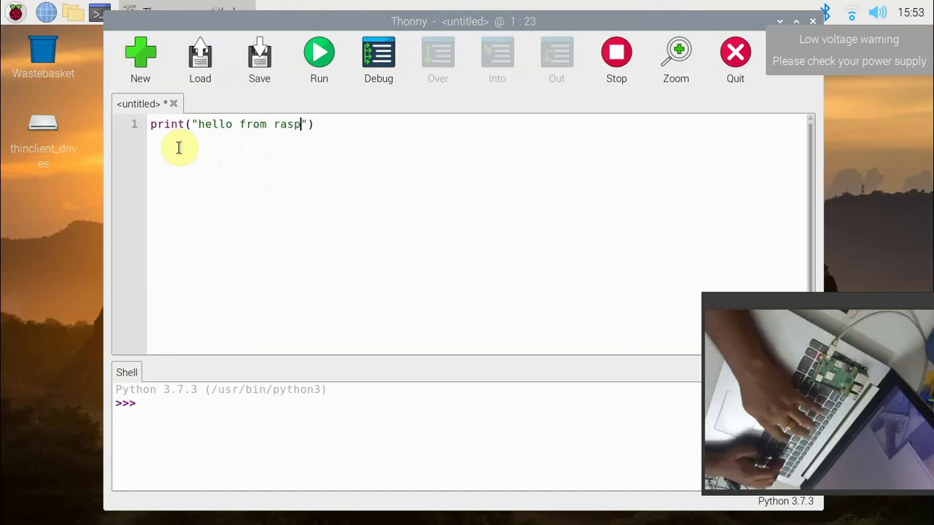
type("ry")
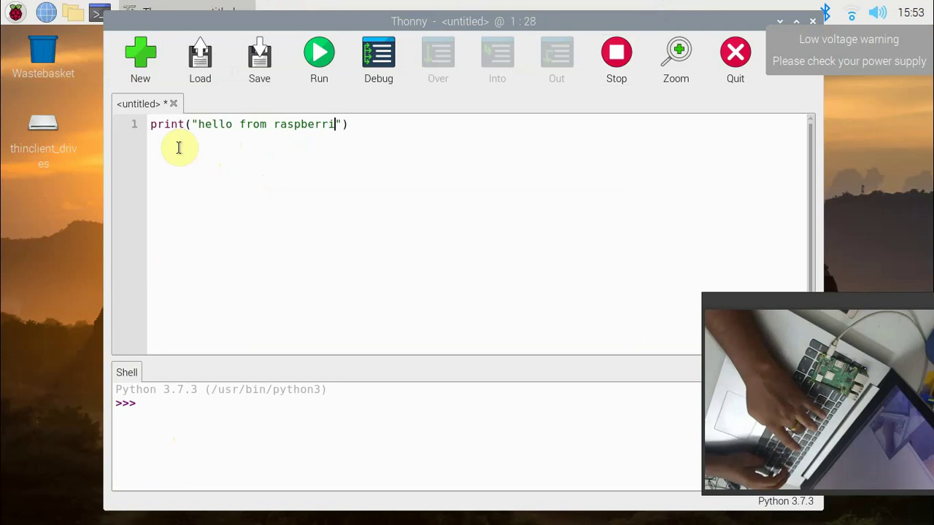
key("BackSpace")
type("i")
type("yPI")
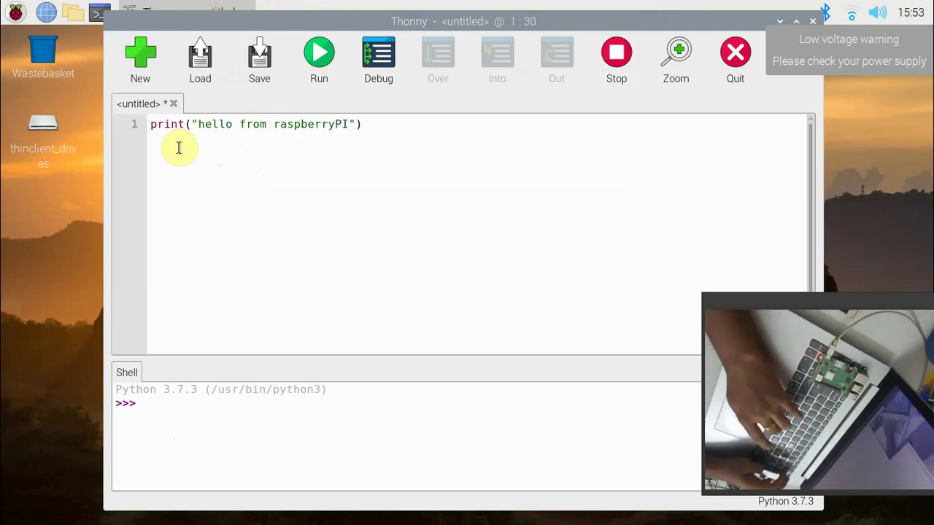
Run the script, saving it as test.py in /home/pi, then restore the remote desktop to a window.
left_click(314, 55)
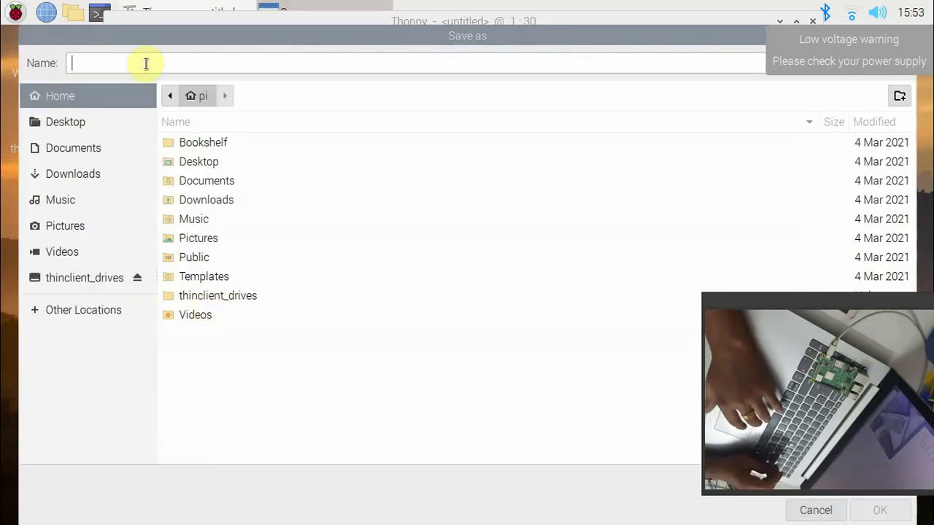
type("test")
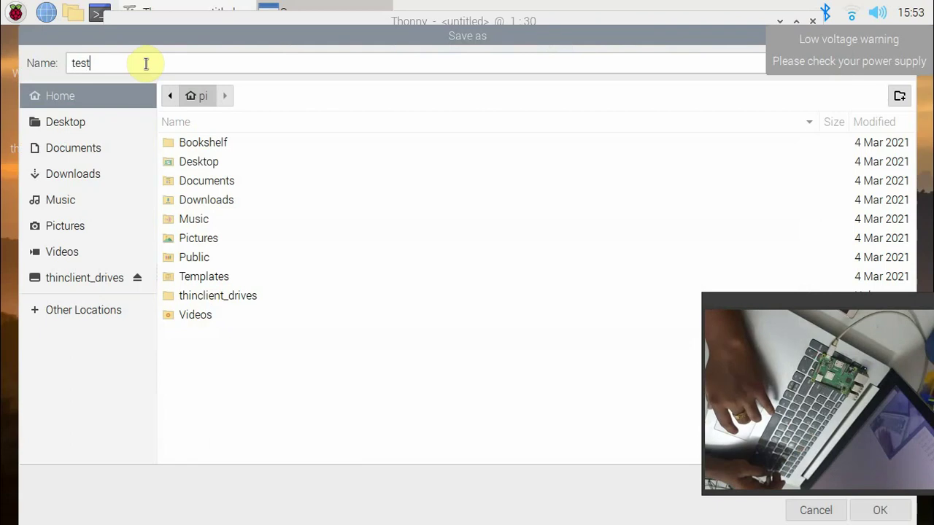
left_click(855, 509)
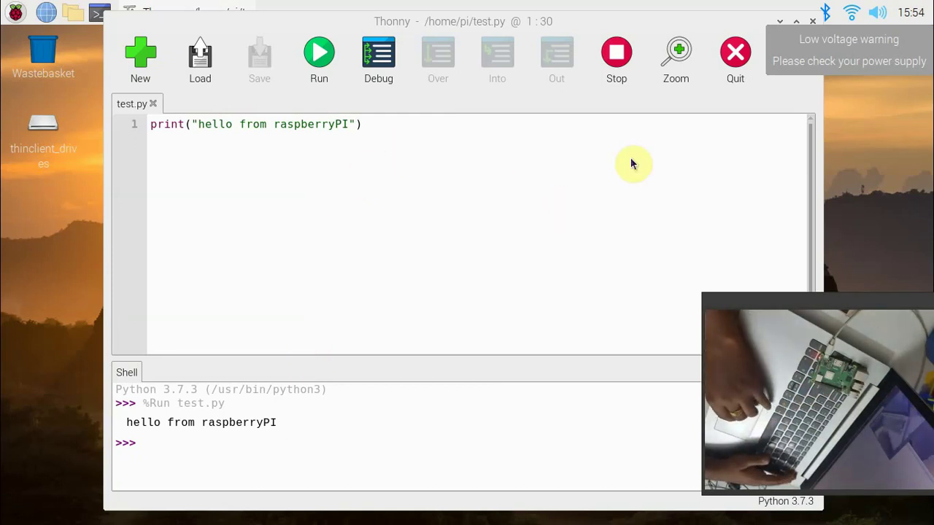
mouse_move(521, 6)
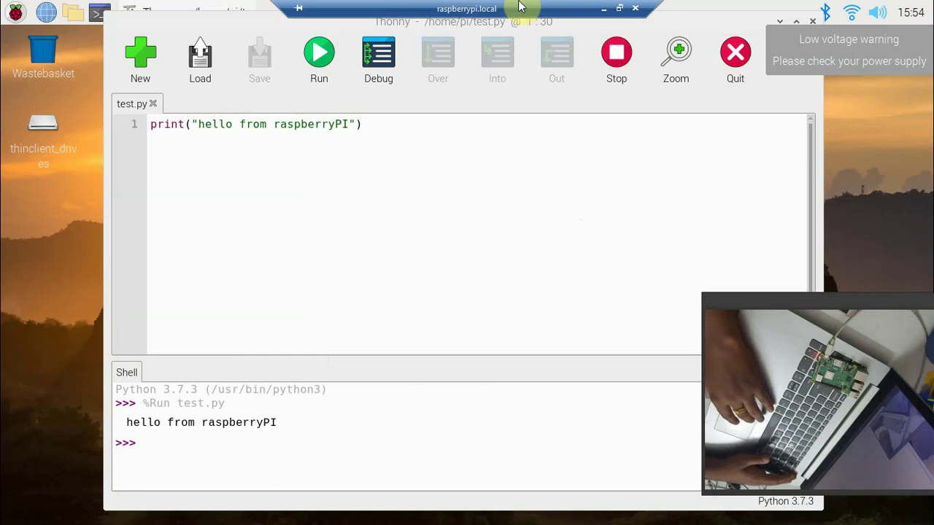
left_click(619, 9)
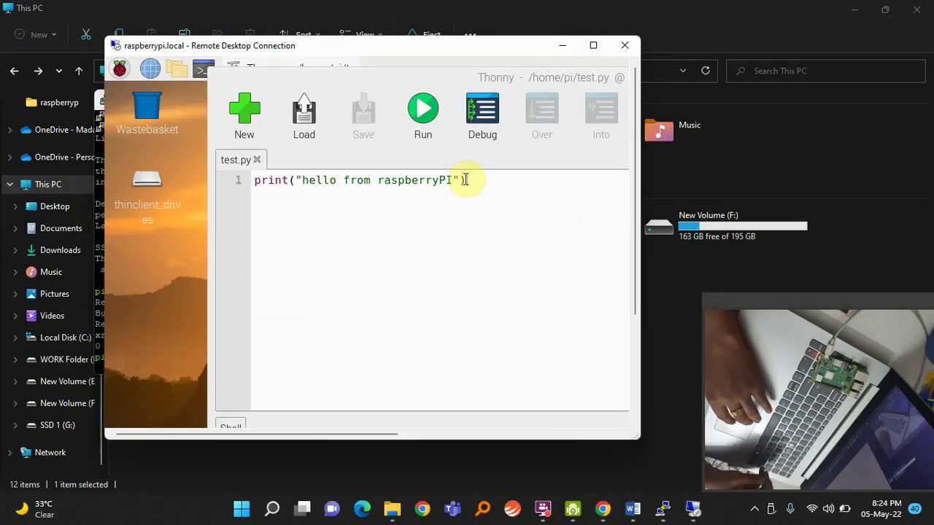